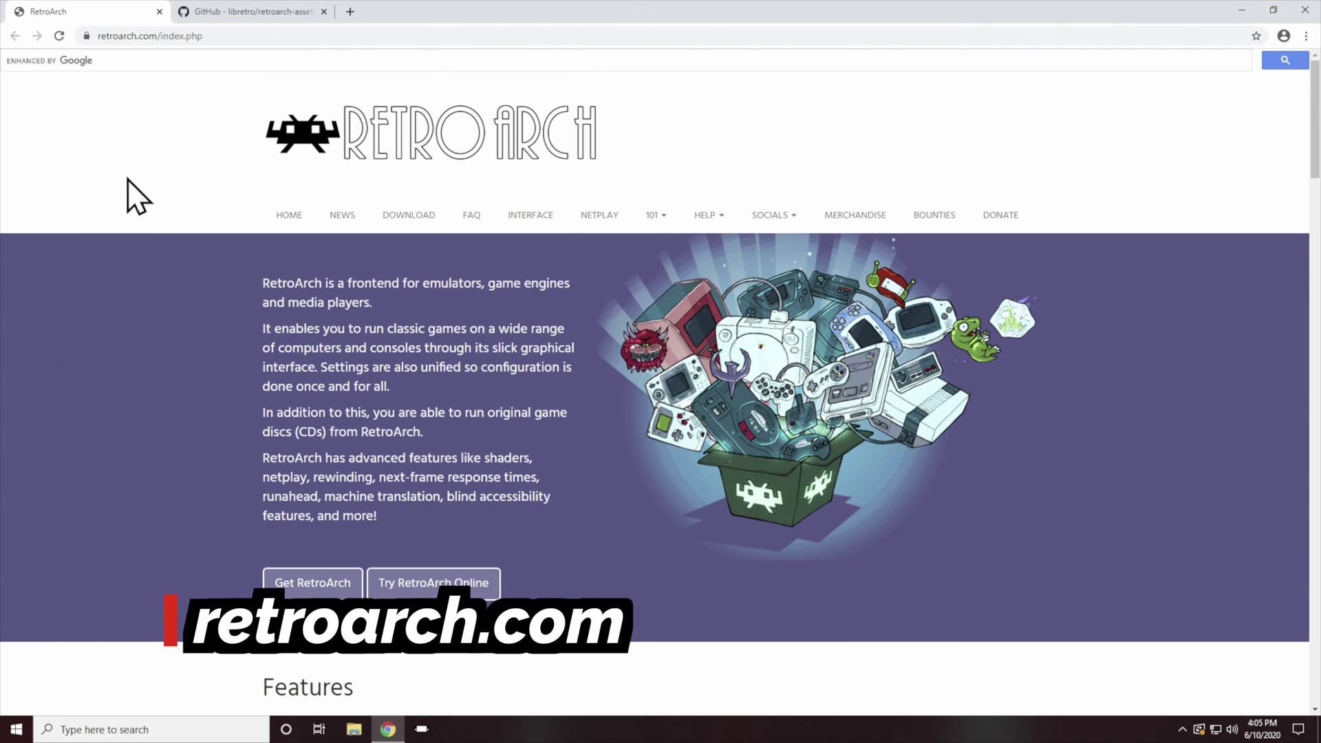
Download the PlayStation Vita / TV build of RetroArch from the site's list of supported platforms
left_click(390, 215)
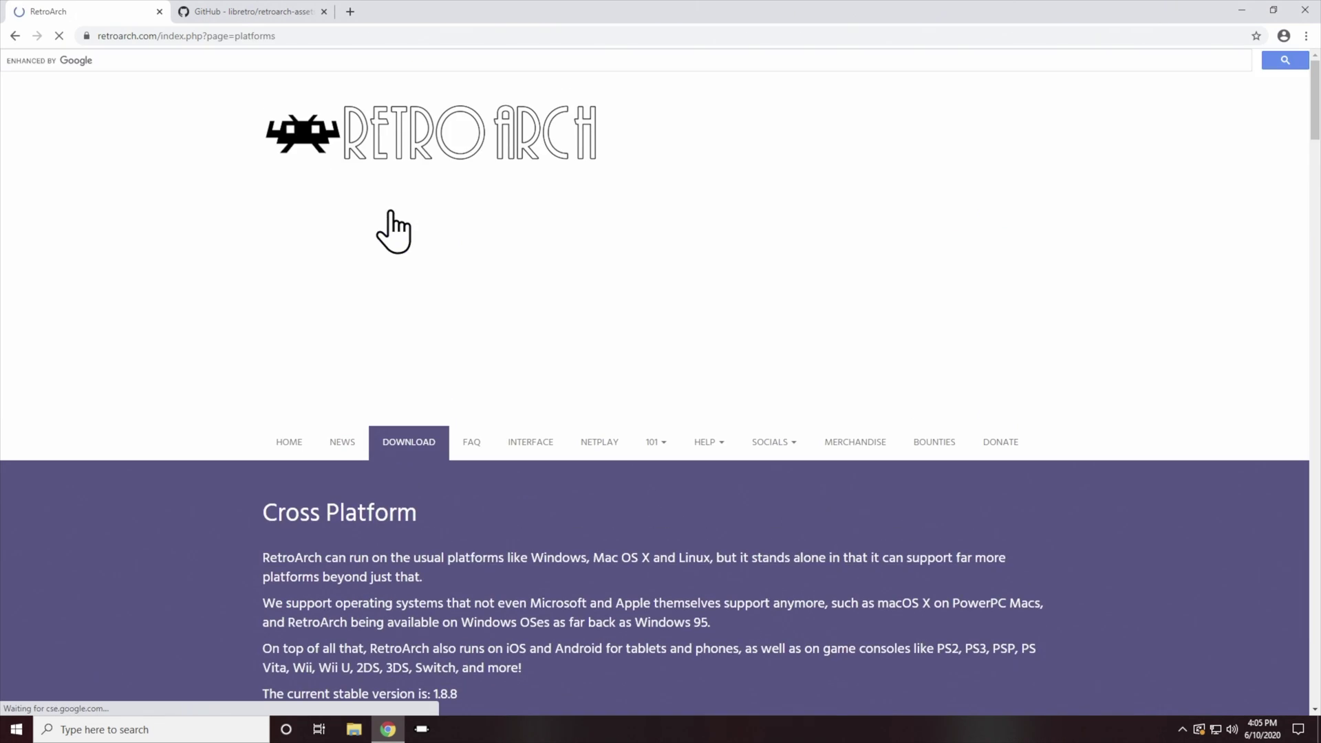
scroll(163, 399, "down", 10)
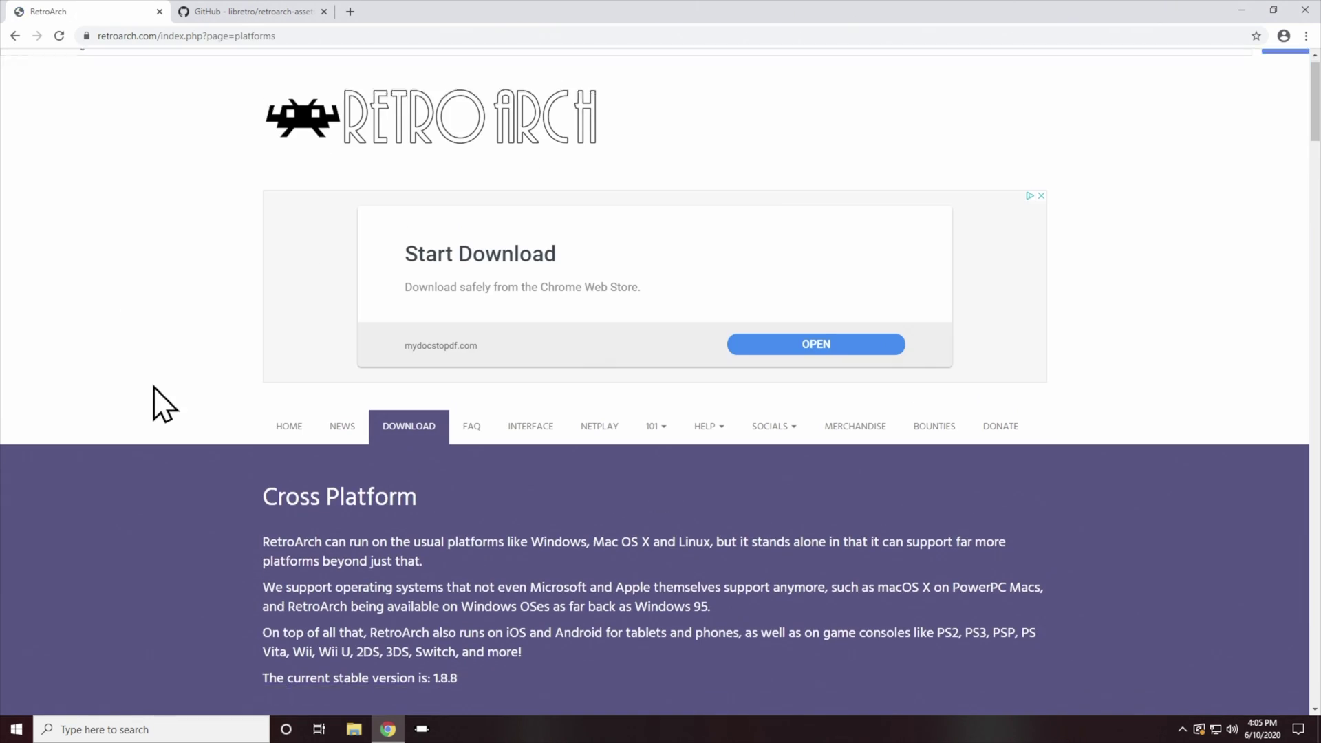
scroll(178, 387, "down", 10)
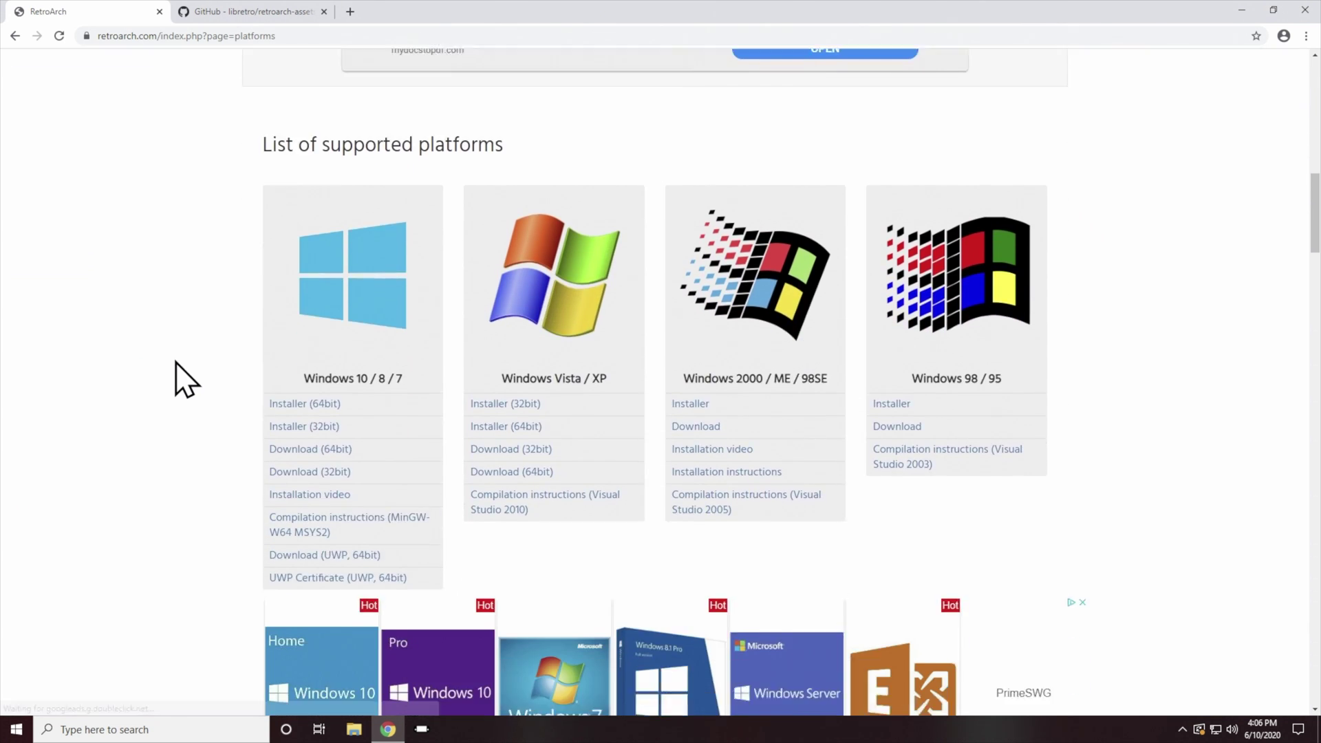
scroll(191, 377, "down", 12)
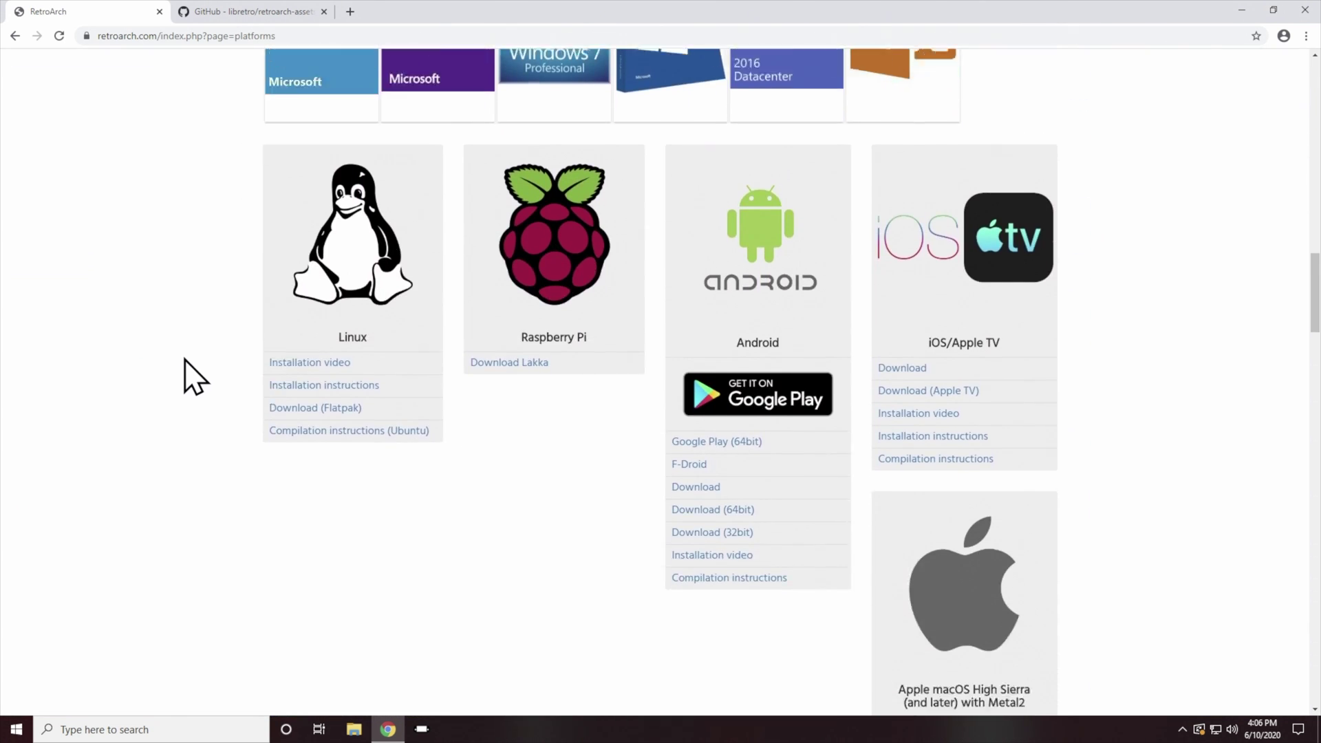
scroll(208, 372, "down", 11)
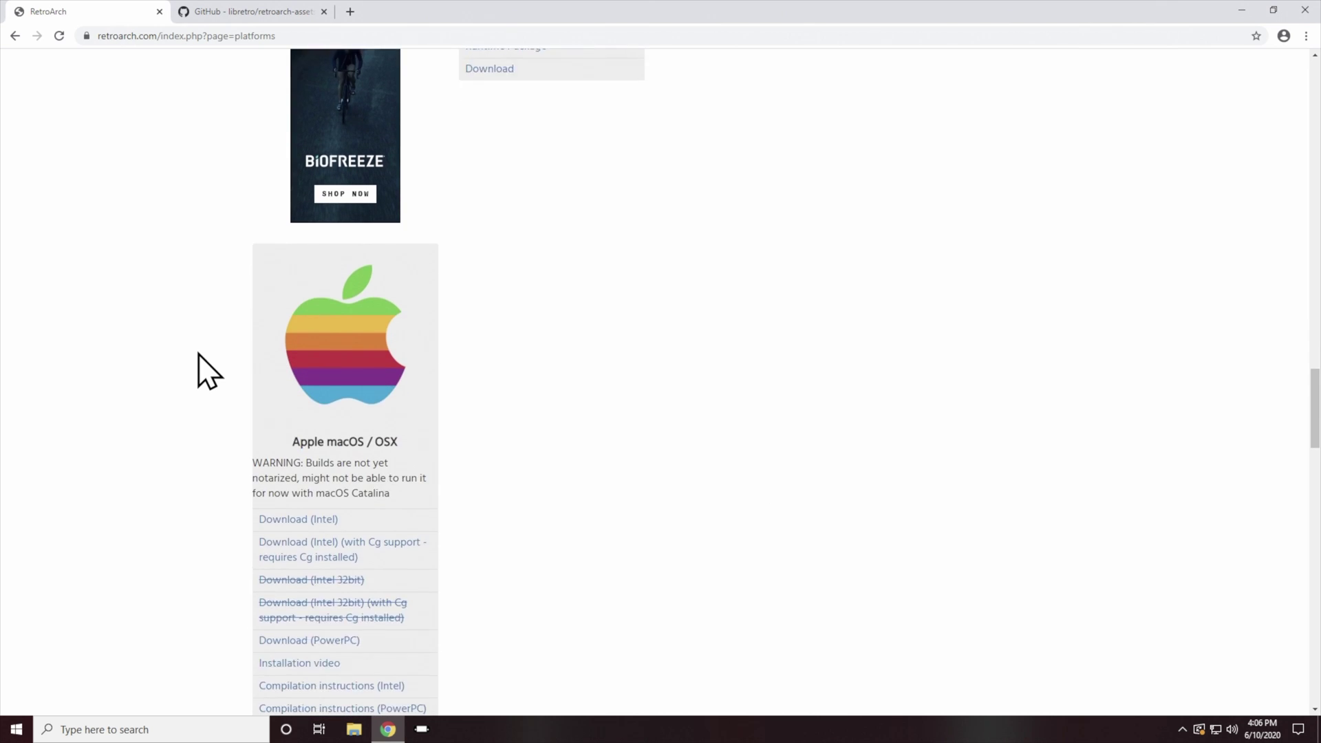
scroll(208, 371, "down", 4)
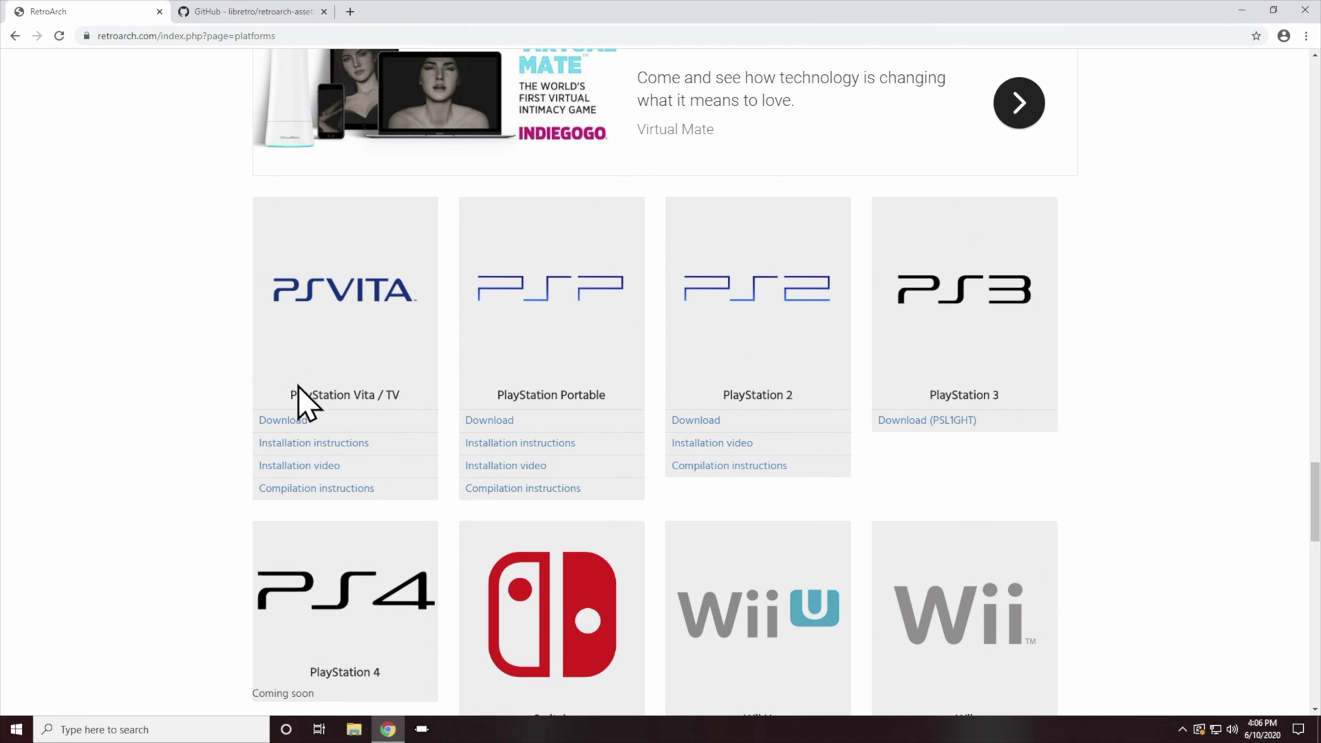
left_click(284, 421)
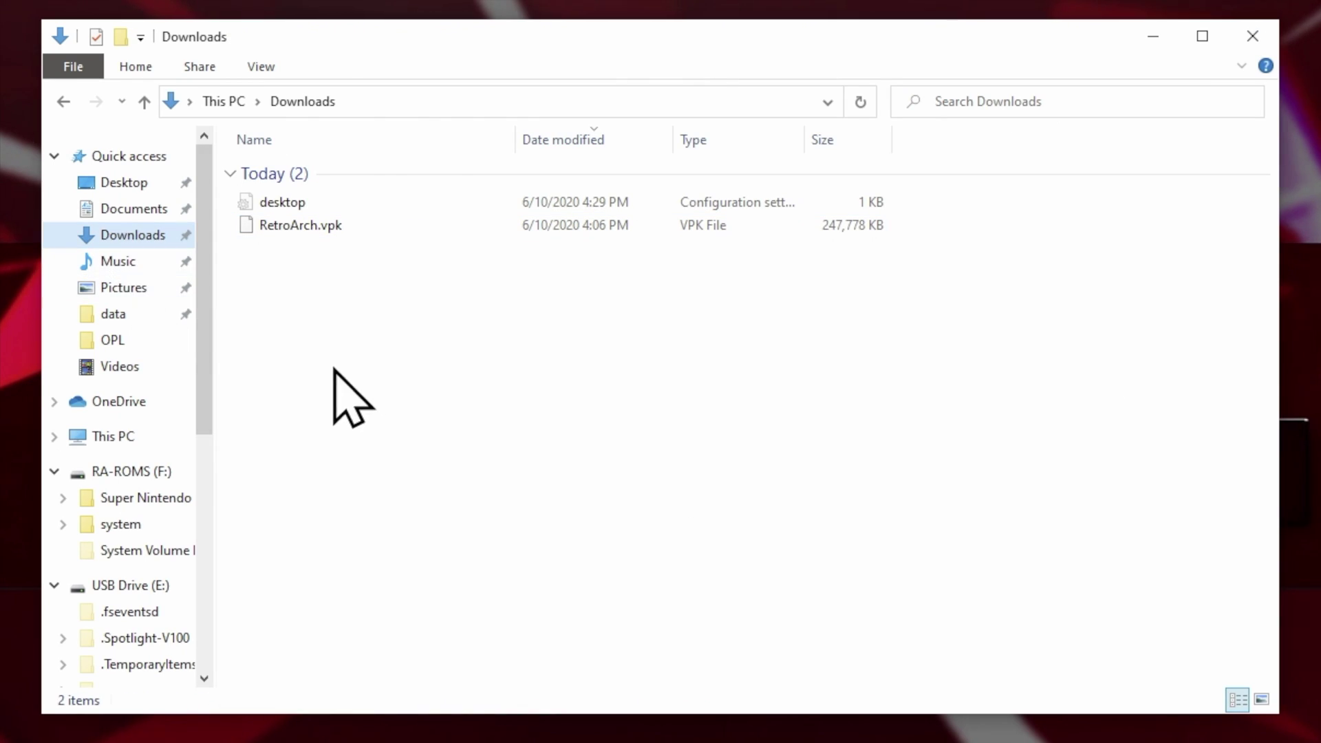
Create a new folder named ROMS in the Downloads folder
right_click(300, 335)
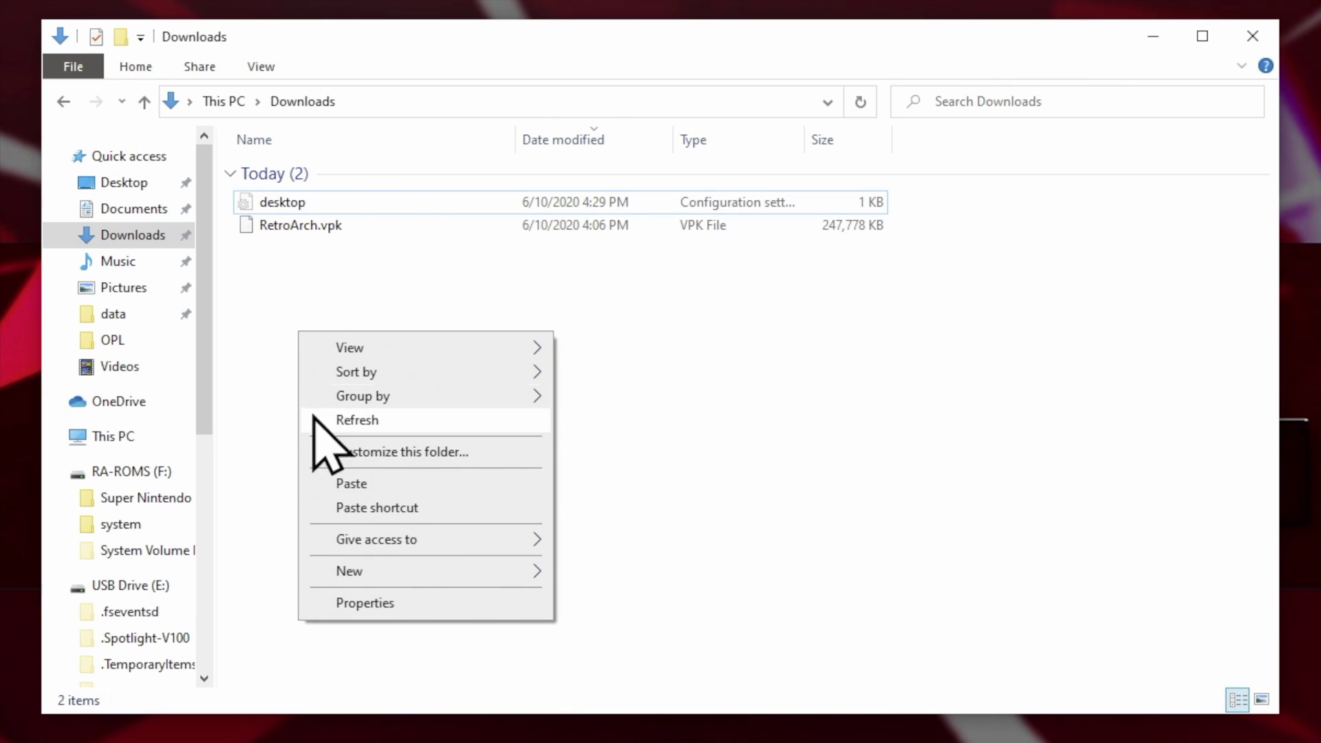
mouse_move(360, 570)
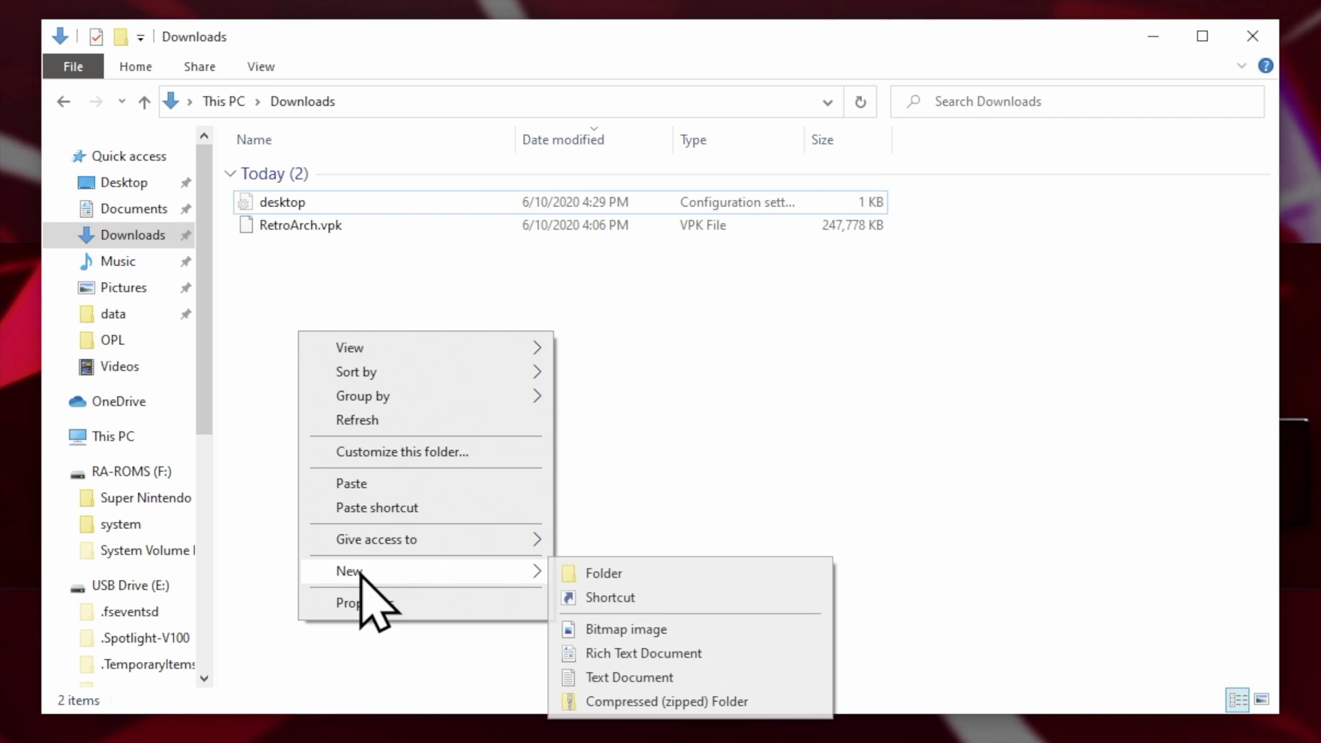
left_click(600, 573)
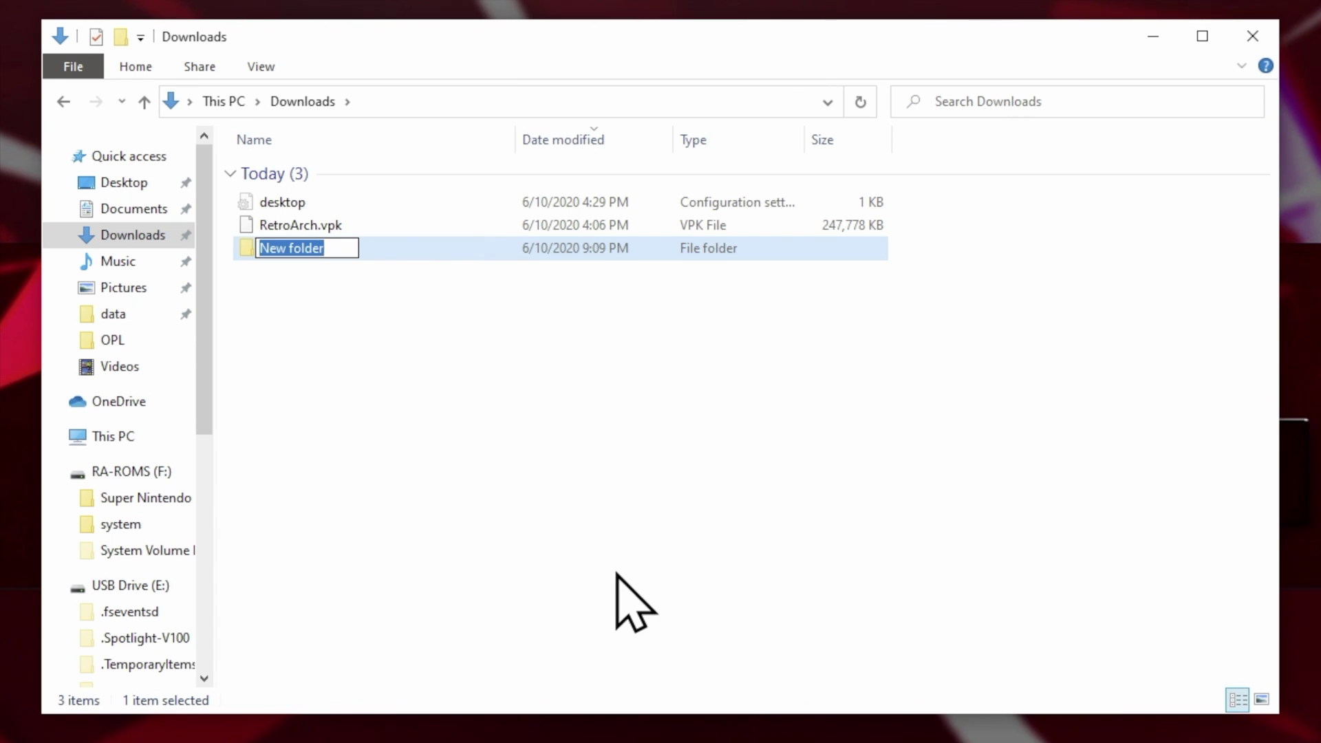
type("ROMS")
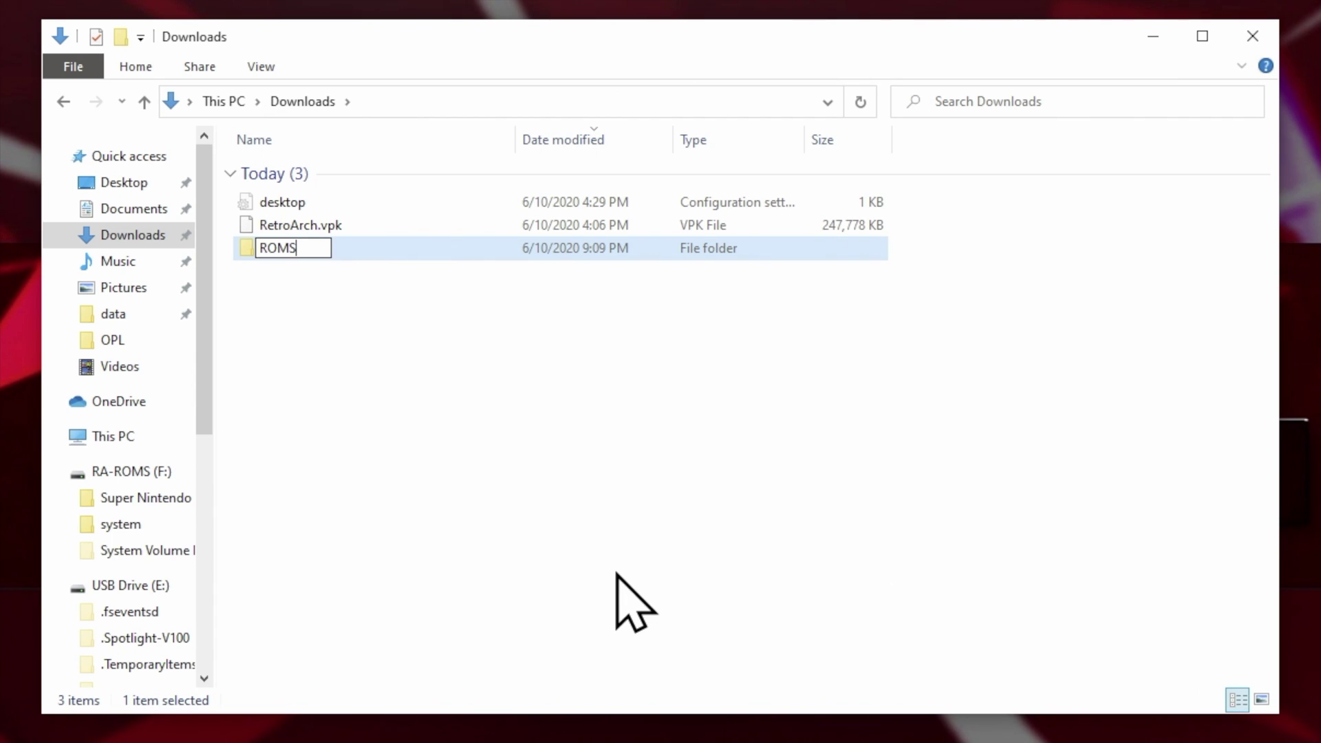
key("Return")
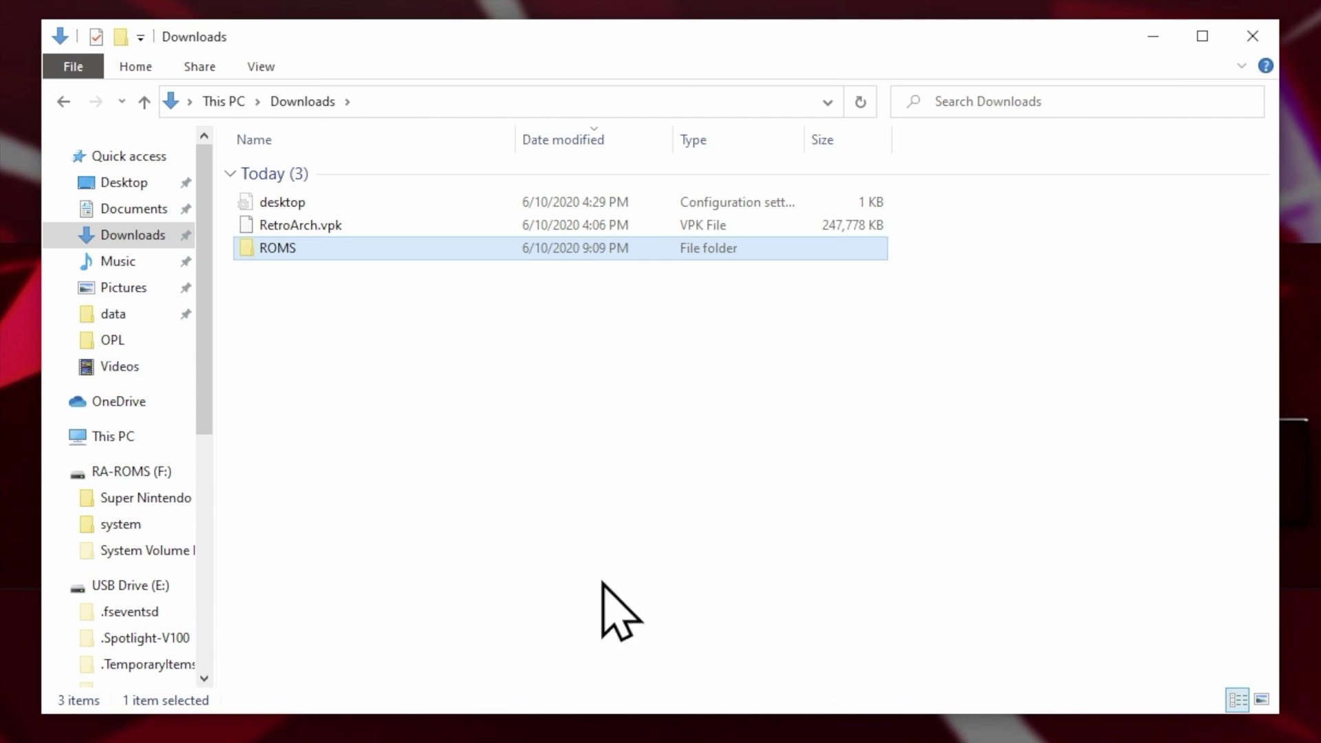
Copy the Super Nintendo folder from Documents into the ROMS folder in Downloads
double_click(280, 248)
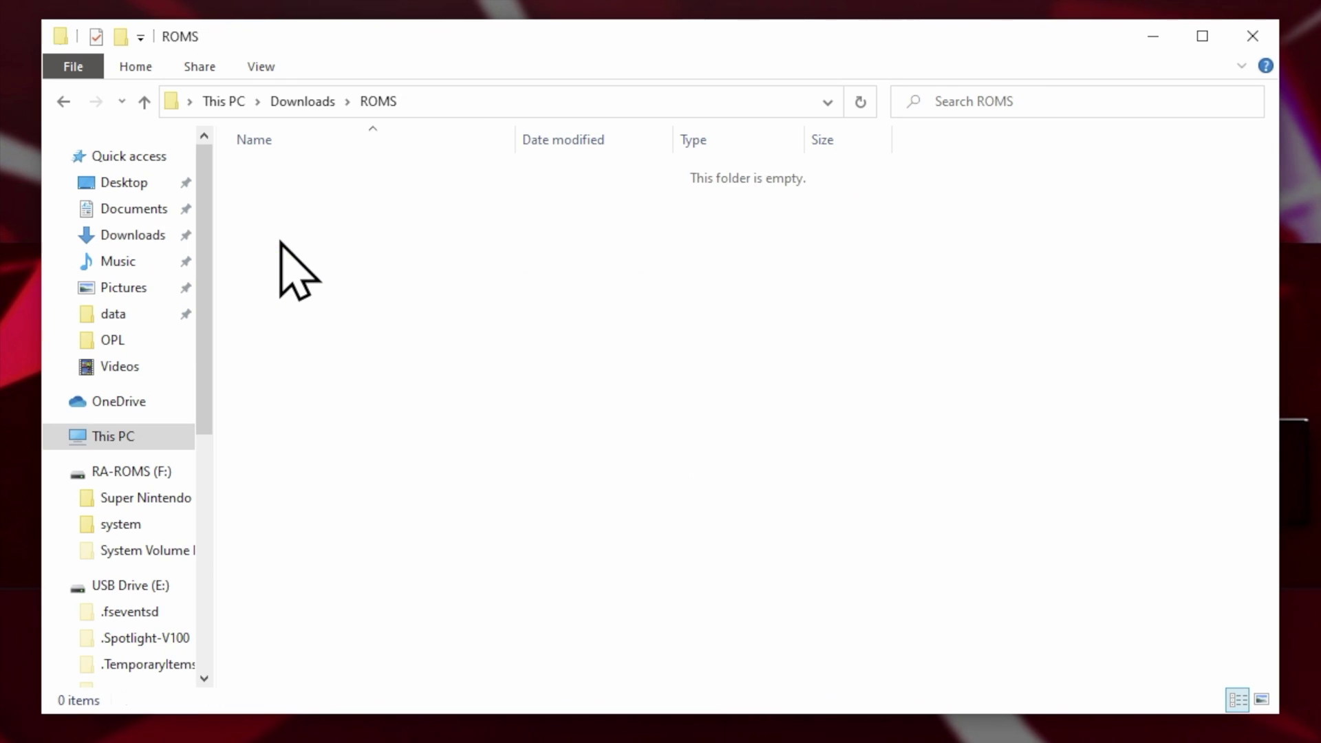
left_click(117, 209)
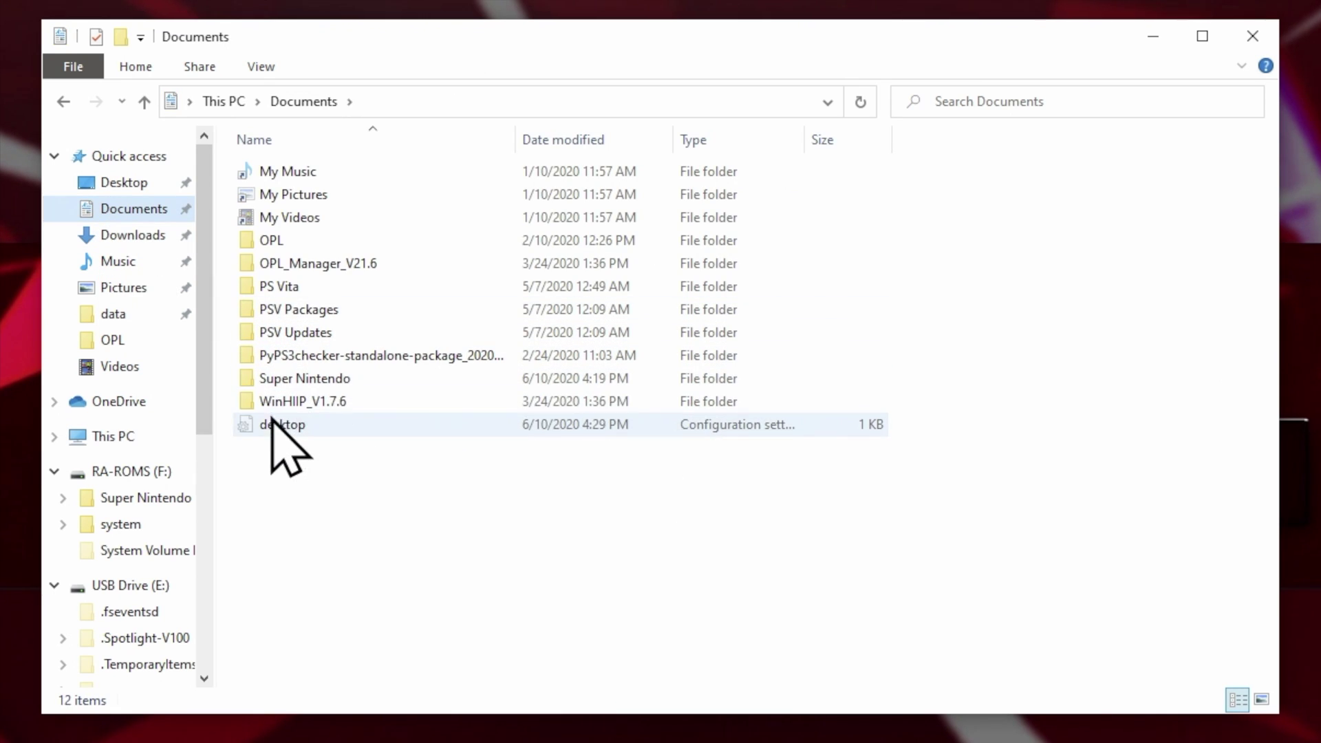
right_click(284, 383)
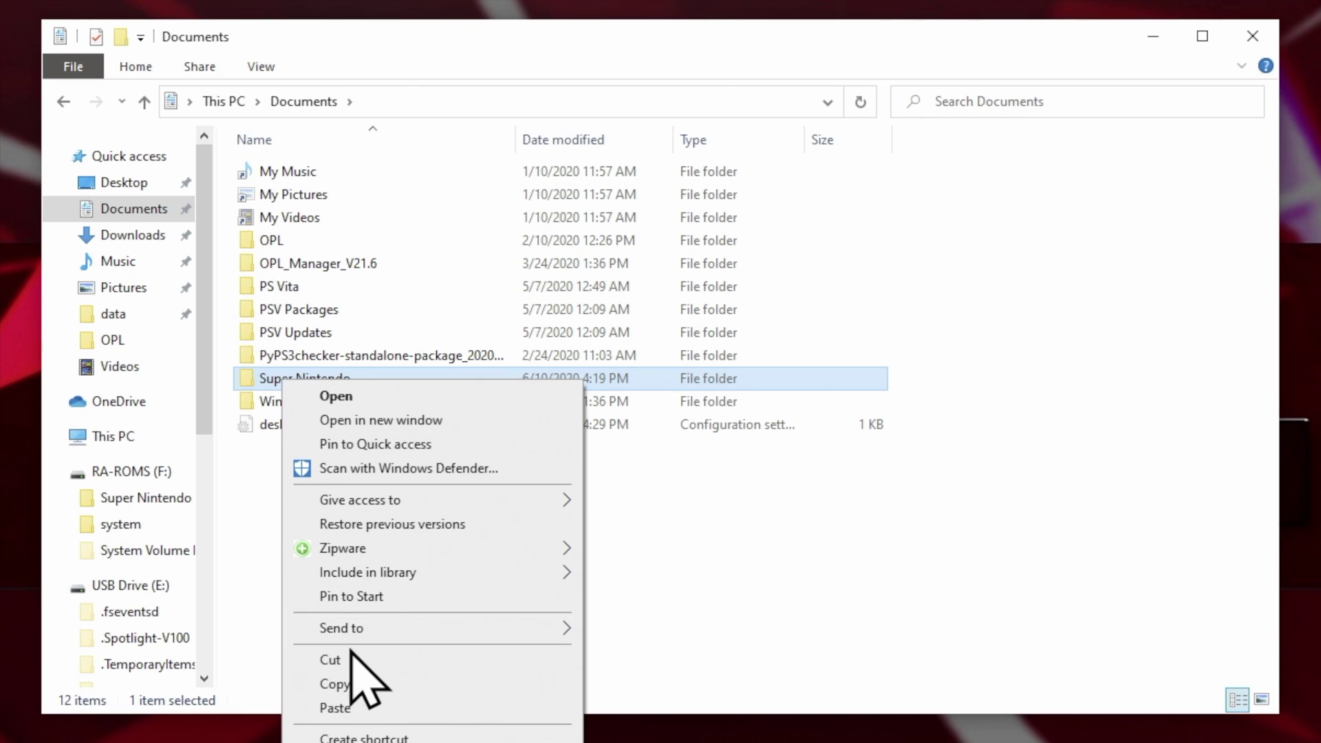
left_click(344, 685)
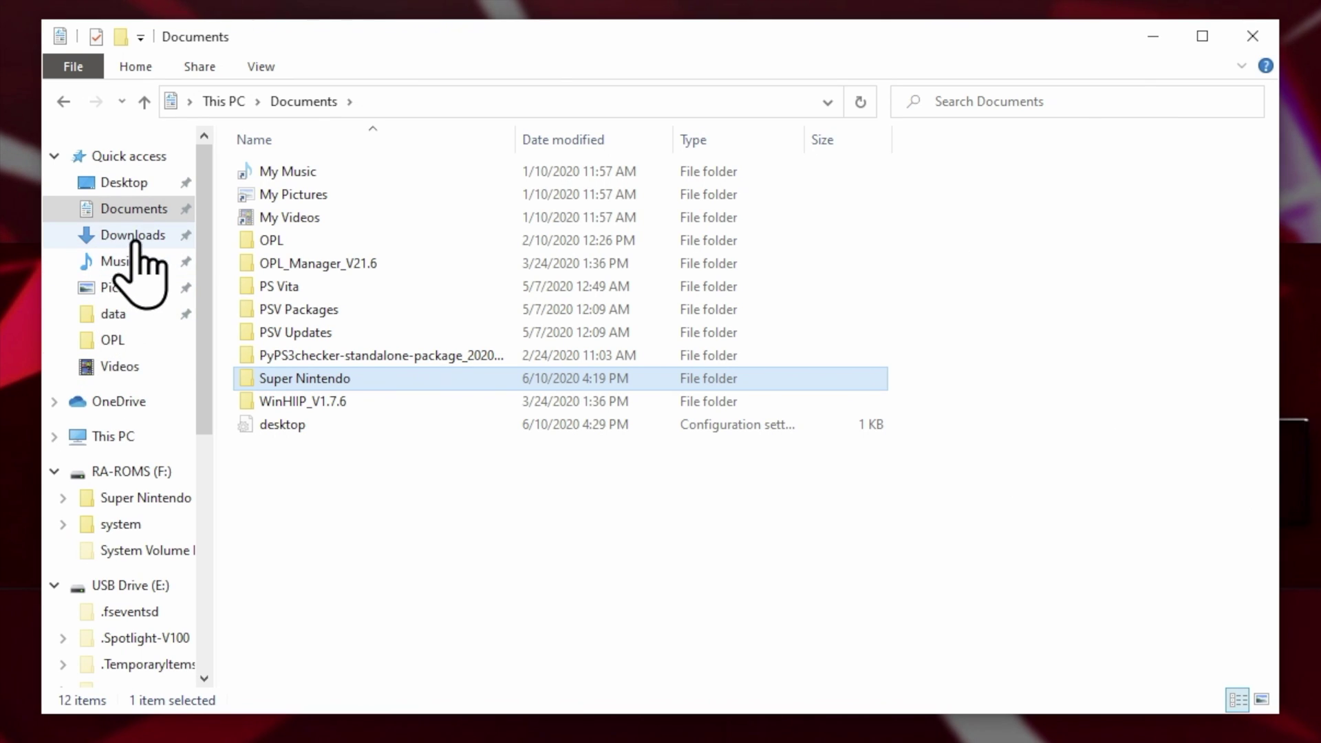
left_click(64, 99)
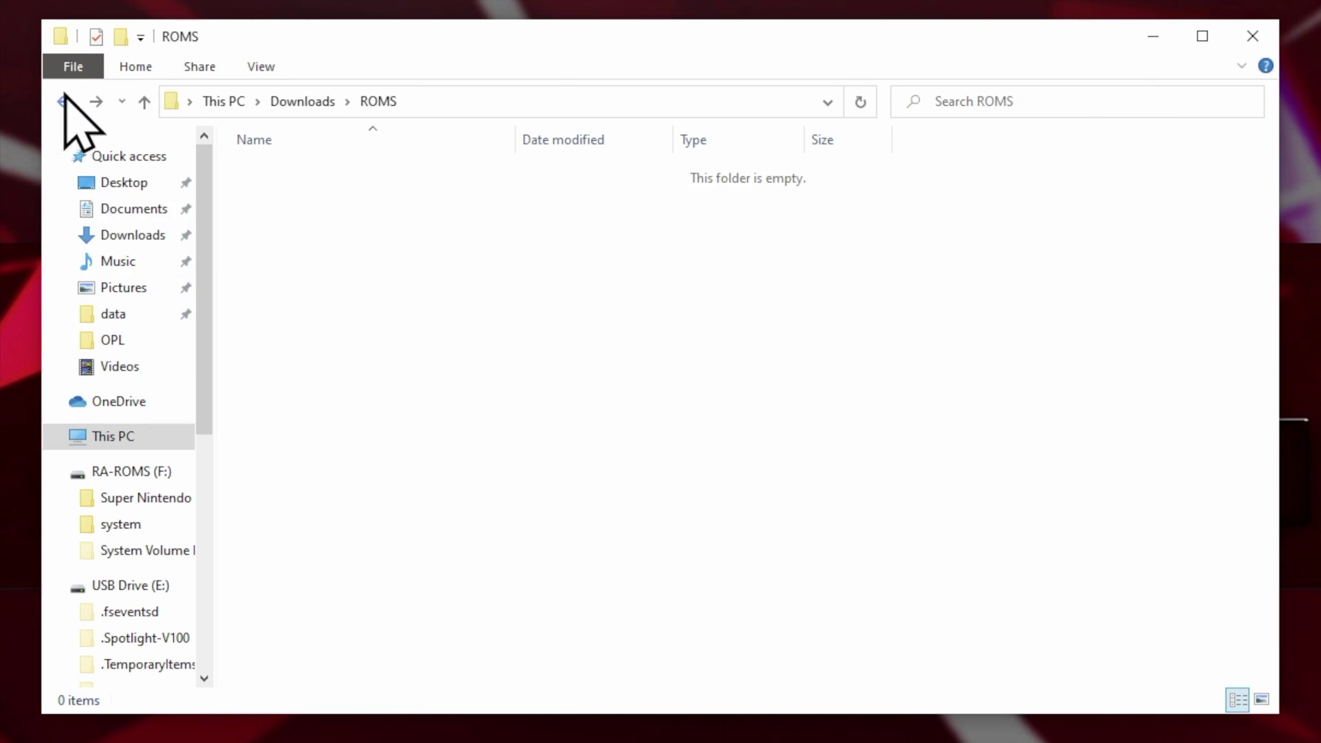
right_click(346, 319)
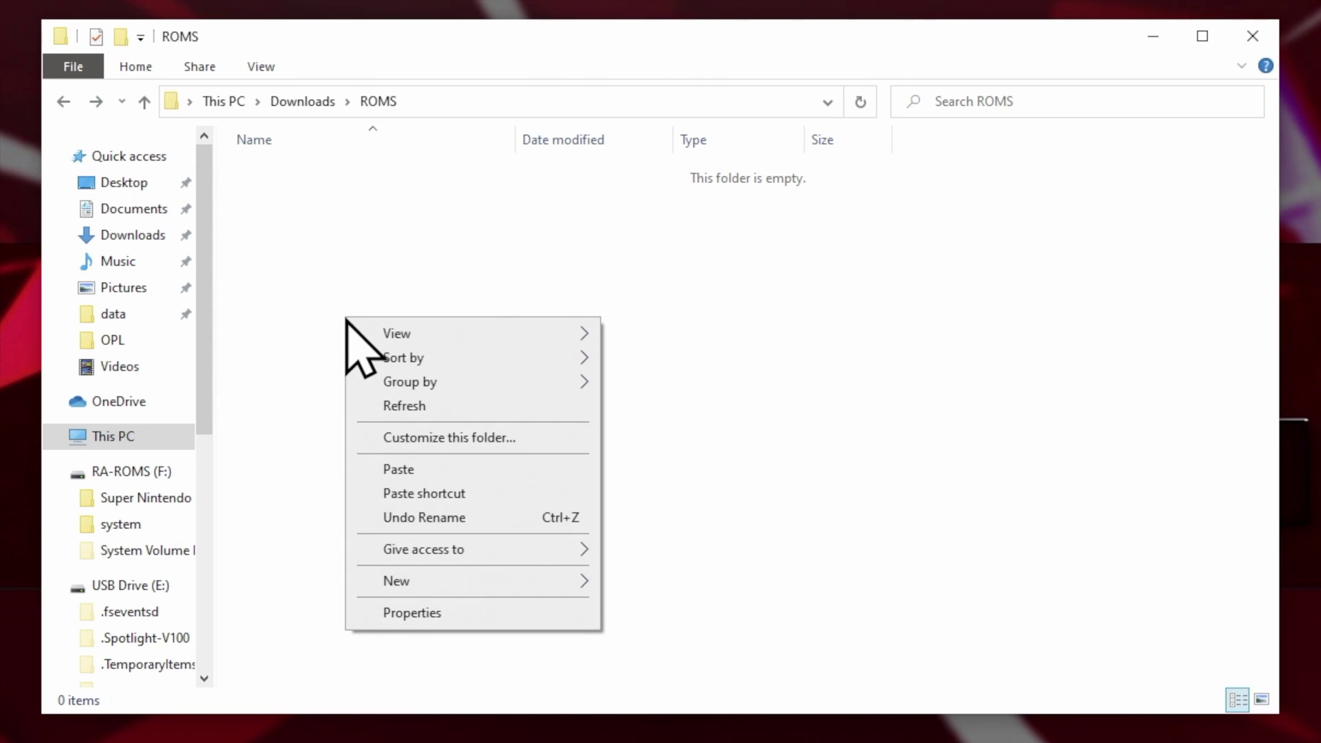
left_click(398, 469)
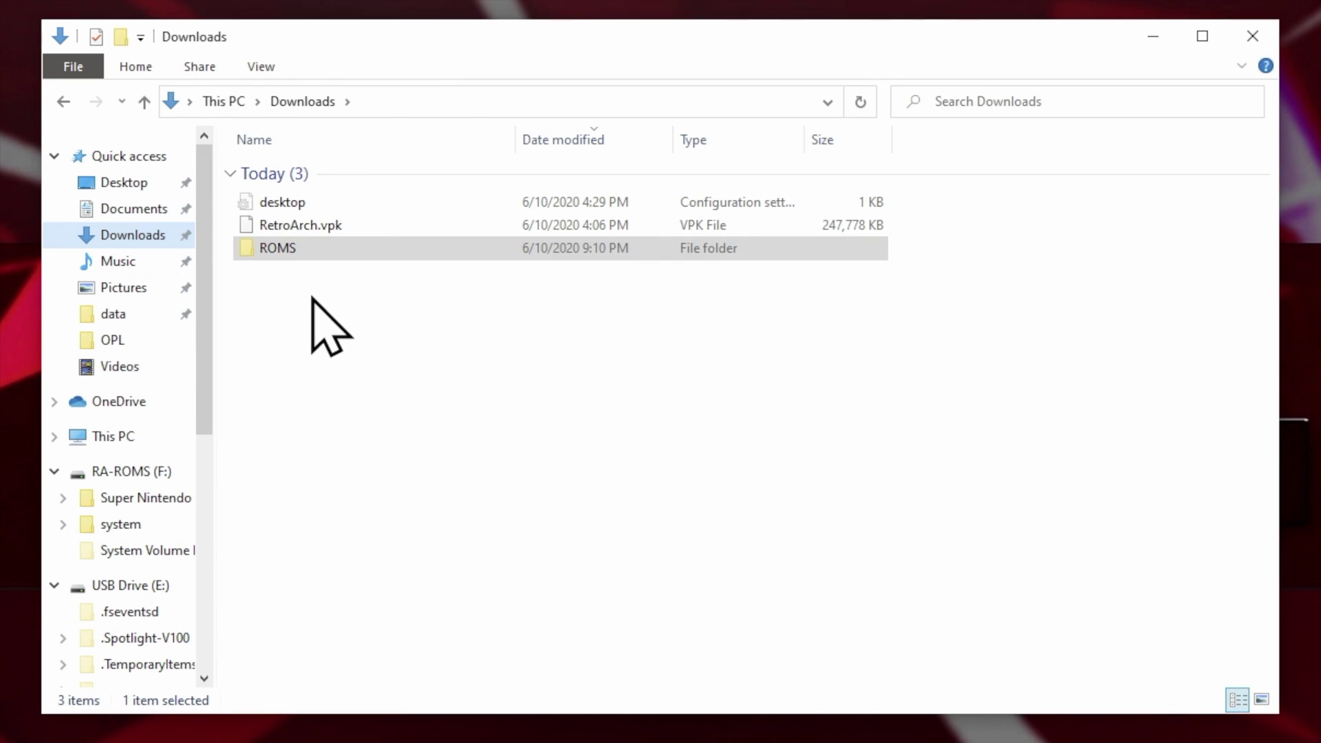
Copy RetroArch.vpk and the ROMS folder from Downloads to the root of USB Drive (E:)
left_click(316, 297)
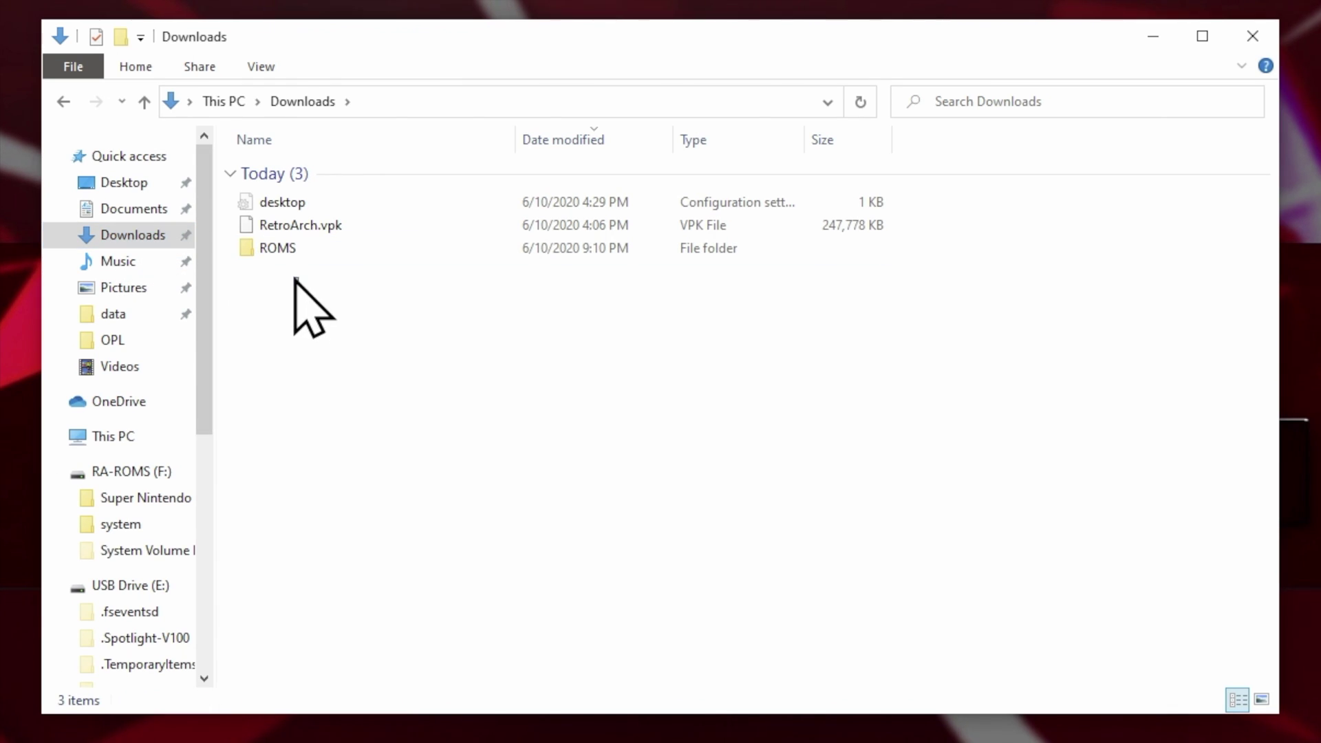
left_click_drag(298, 286, 279, 222)
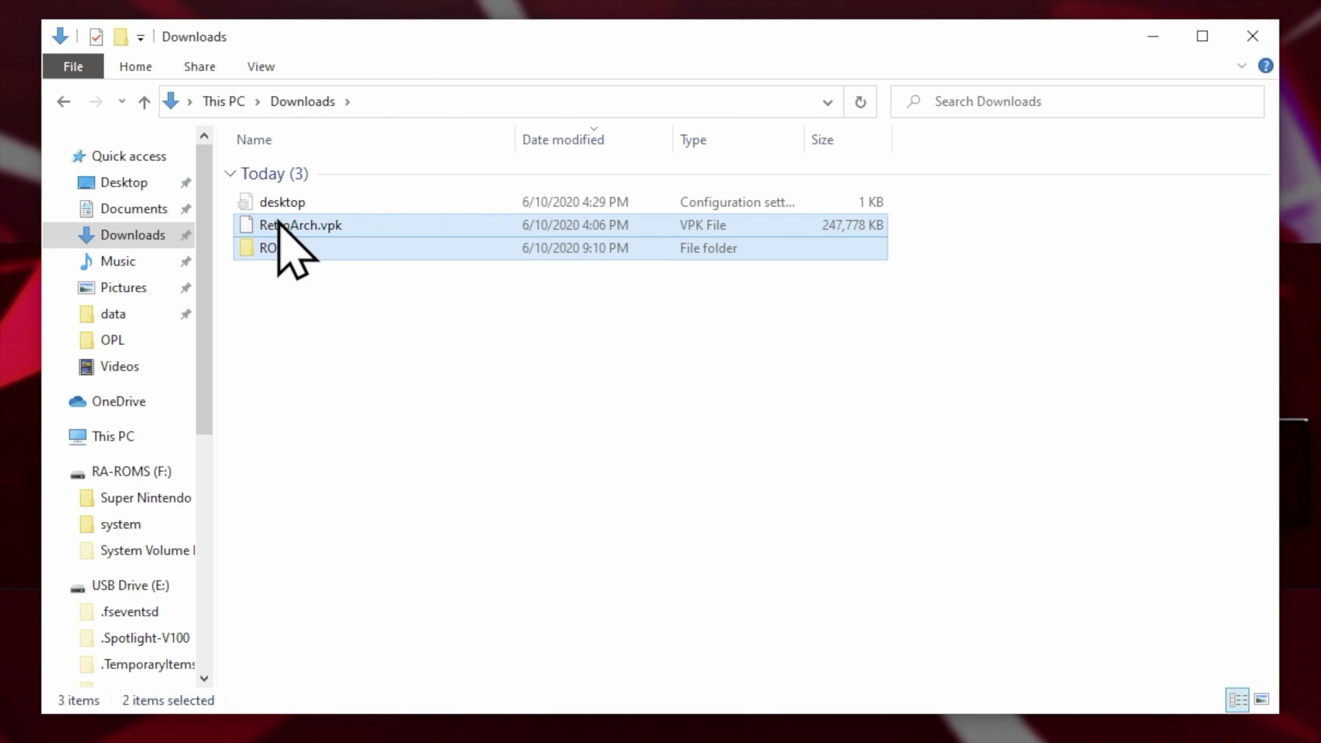
right_click(278, 221)
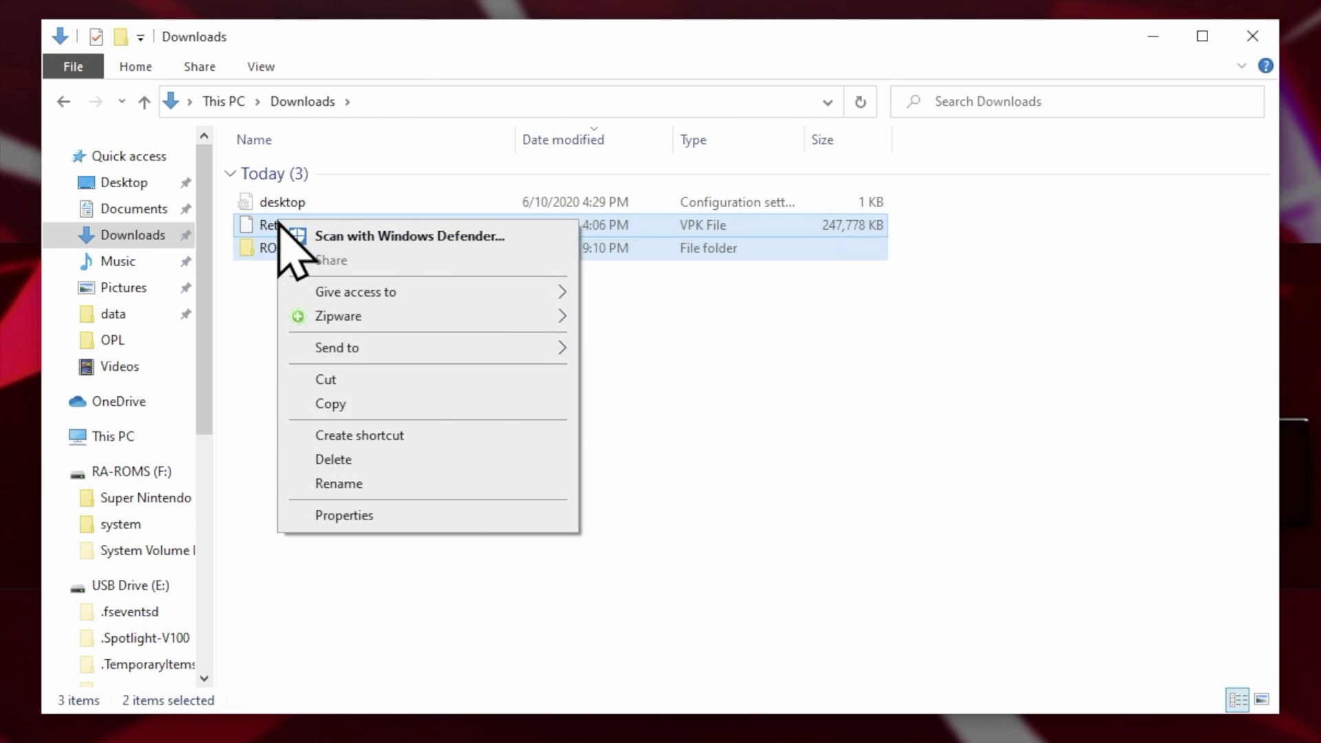
left_click(338, 404)
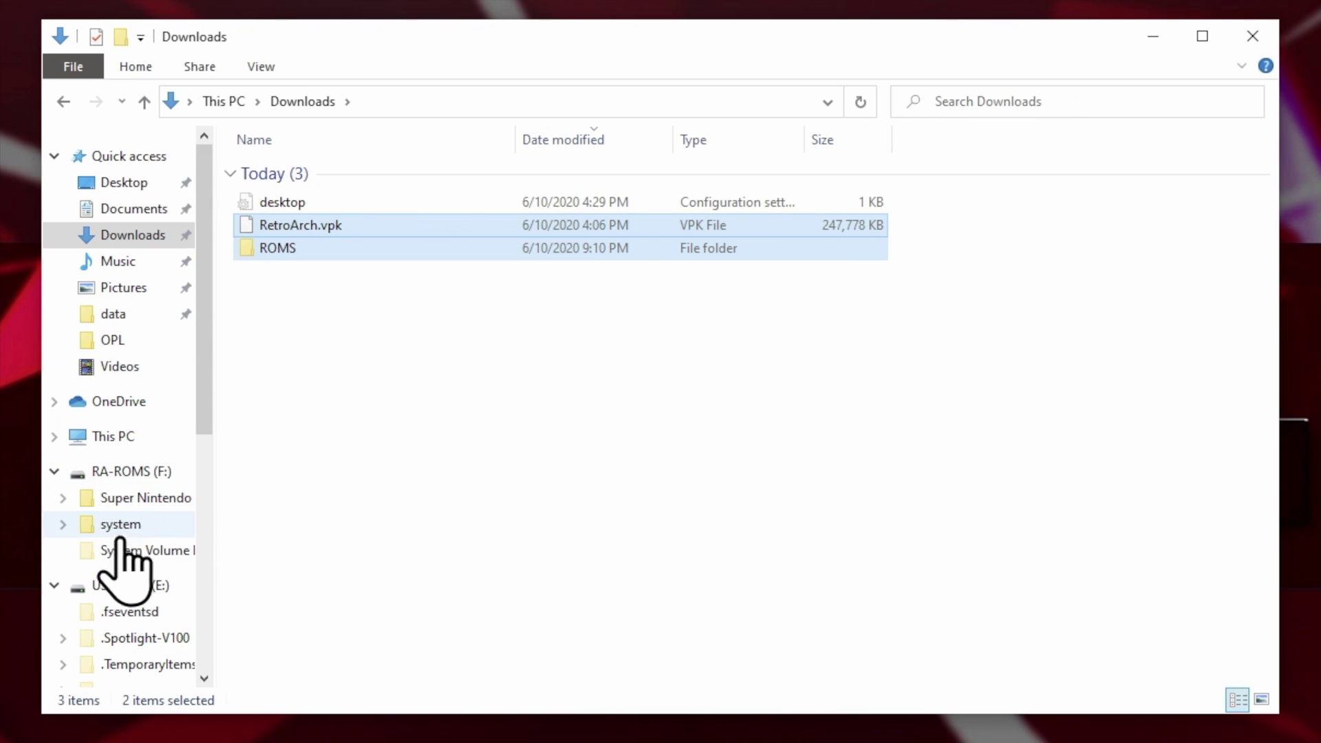
left_click(121, 591)
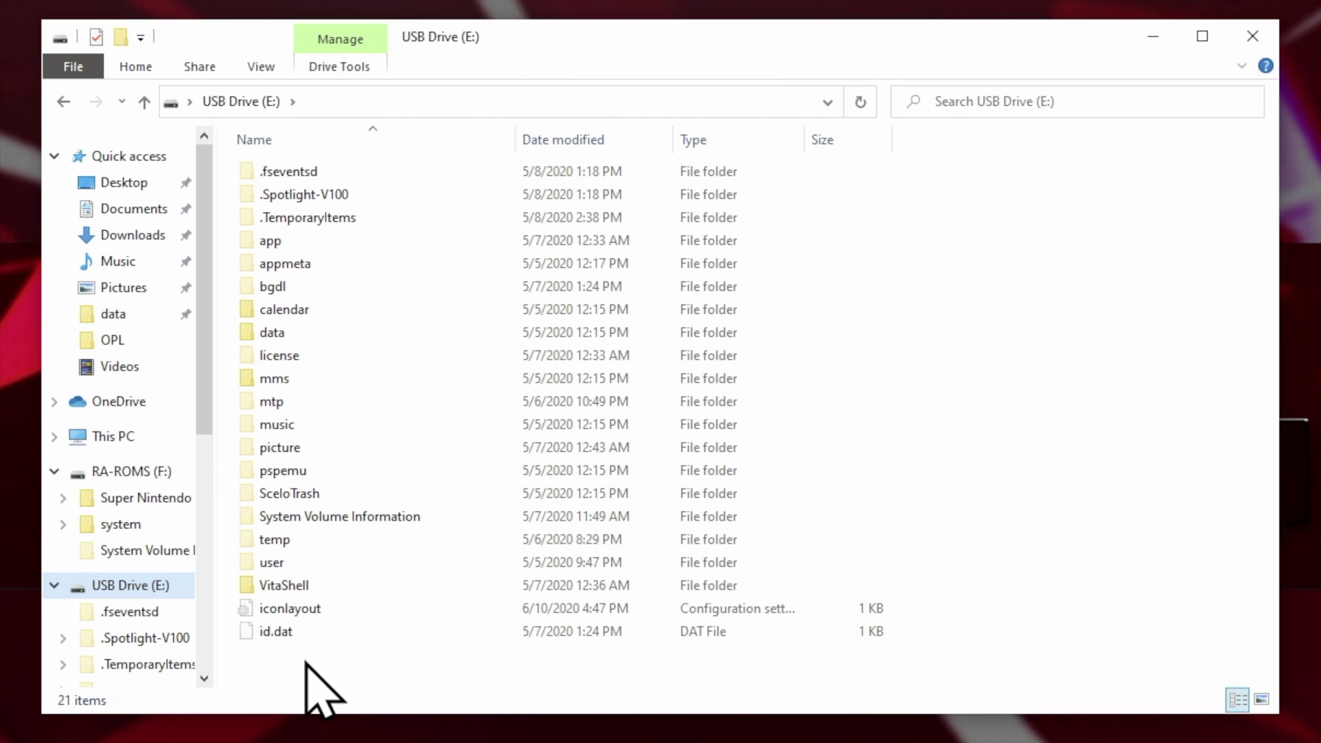
right_click(305, 662)
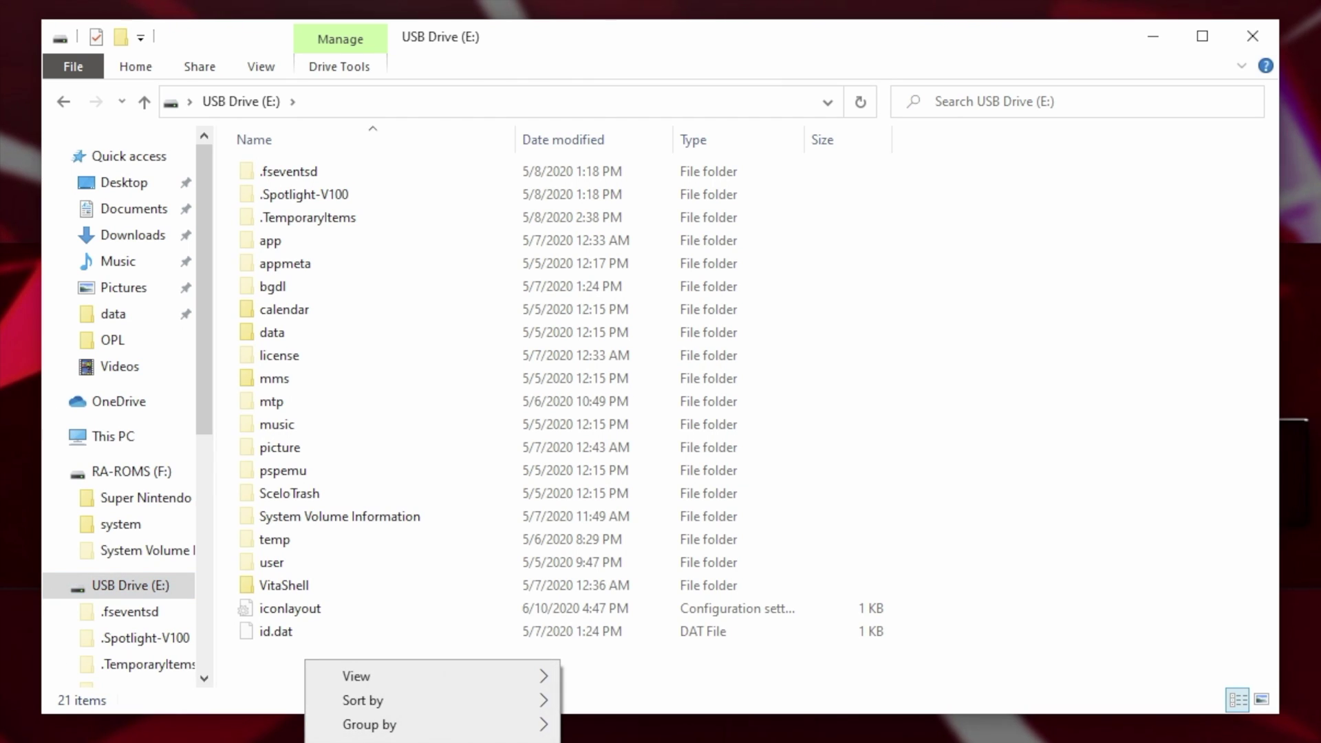
left_click(441, 741)
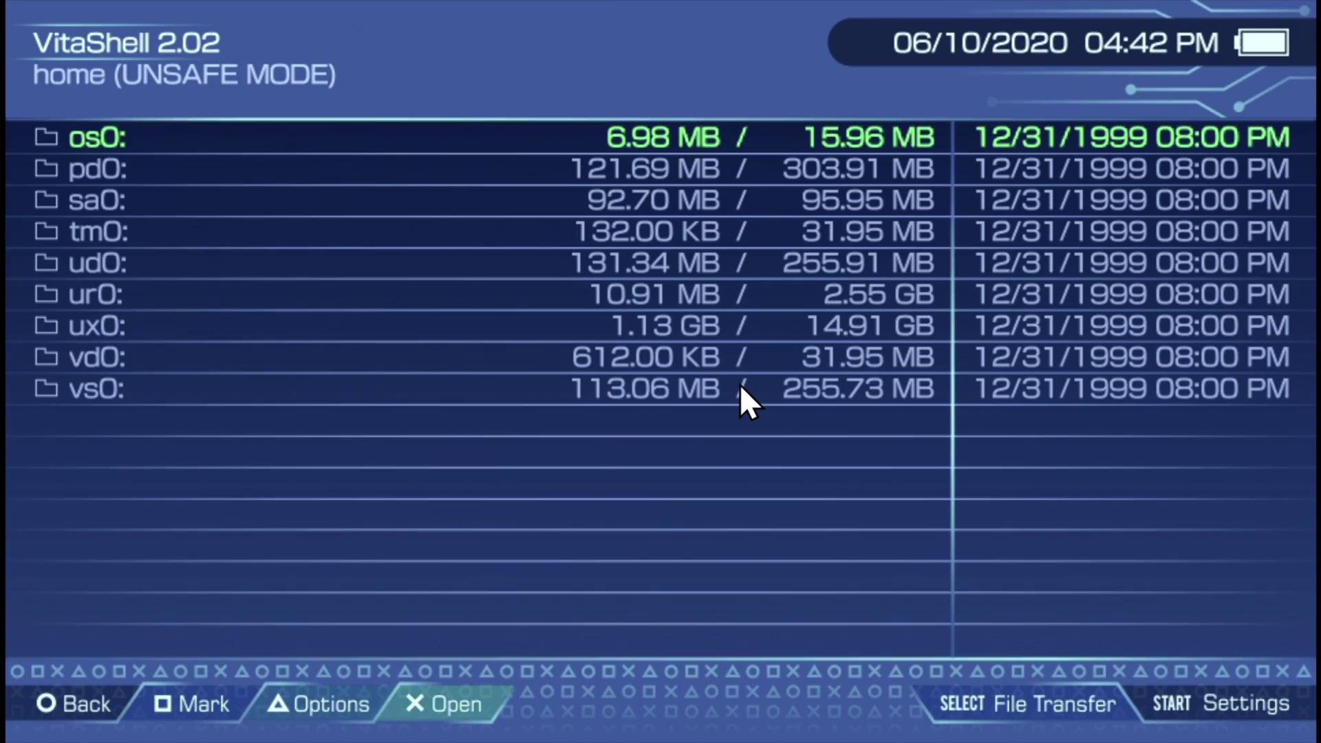
In VitaShell on the PS Vita, open the ux0: partition from the home list
key("Down")
key("Down")
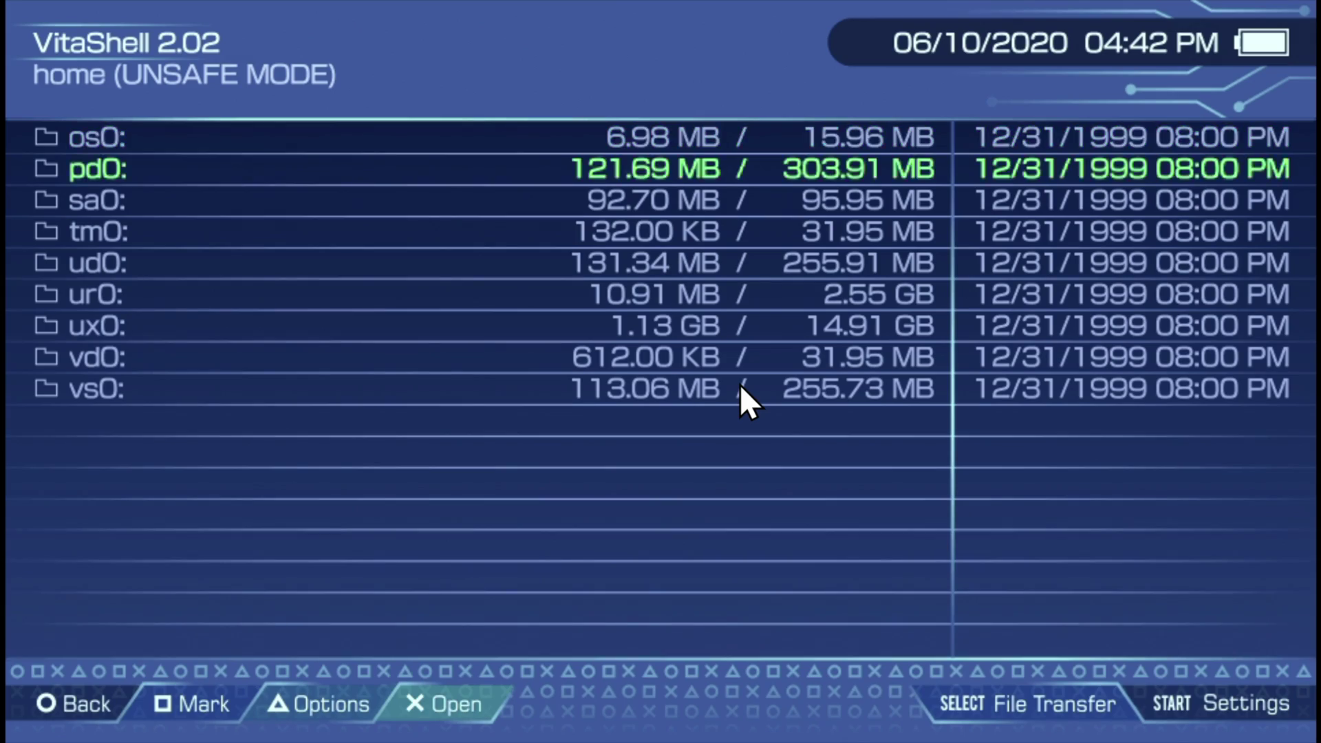
key("Down")
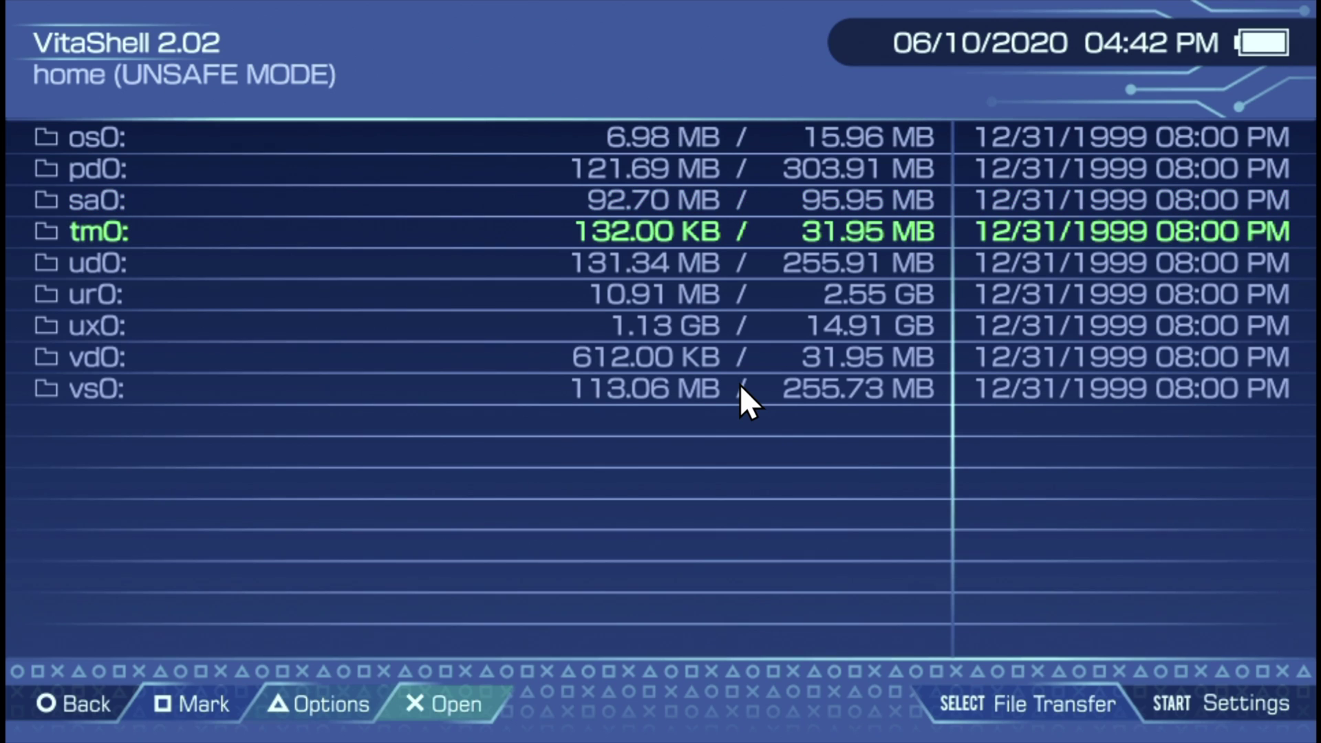
key("Down")
key("Down")
key("Down")
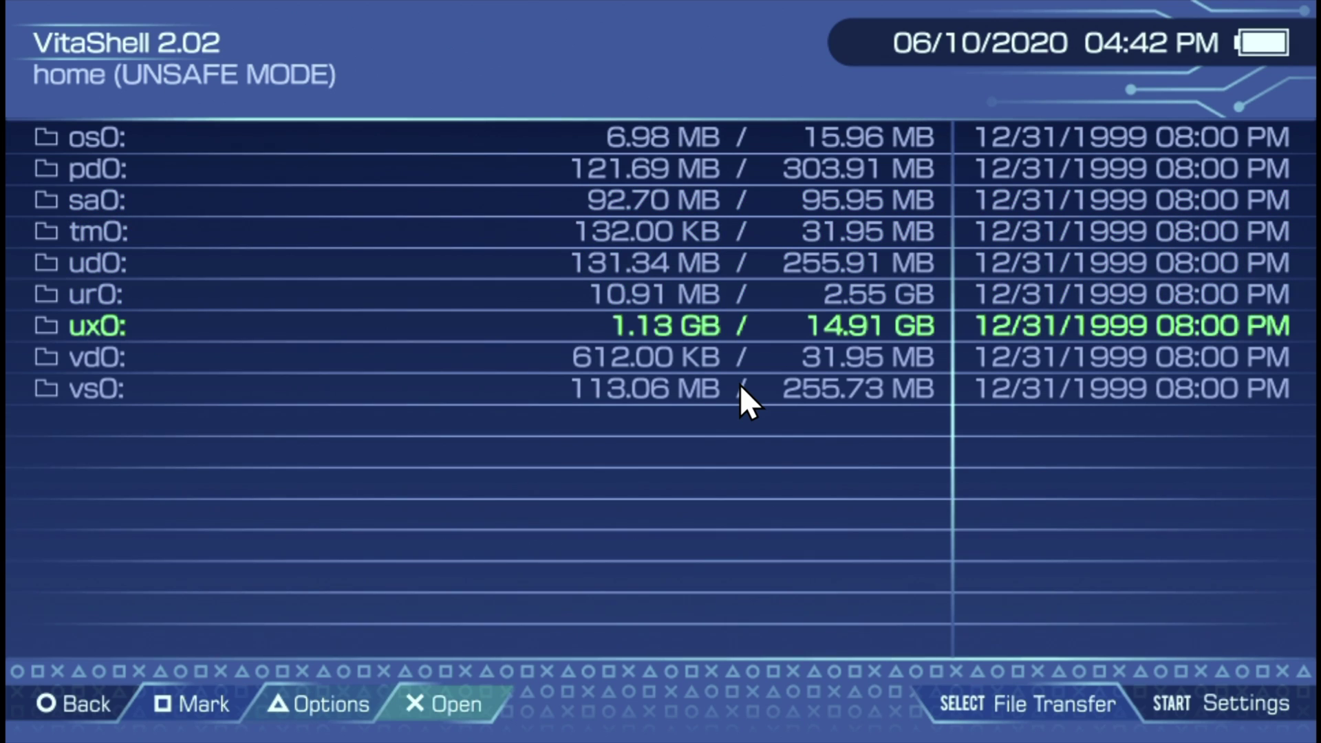
key("Return")
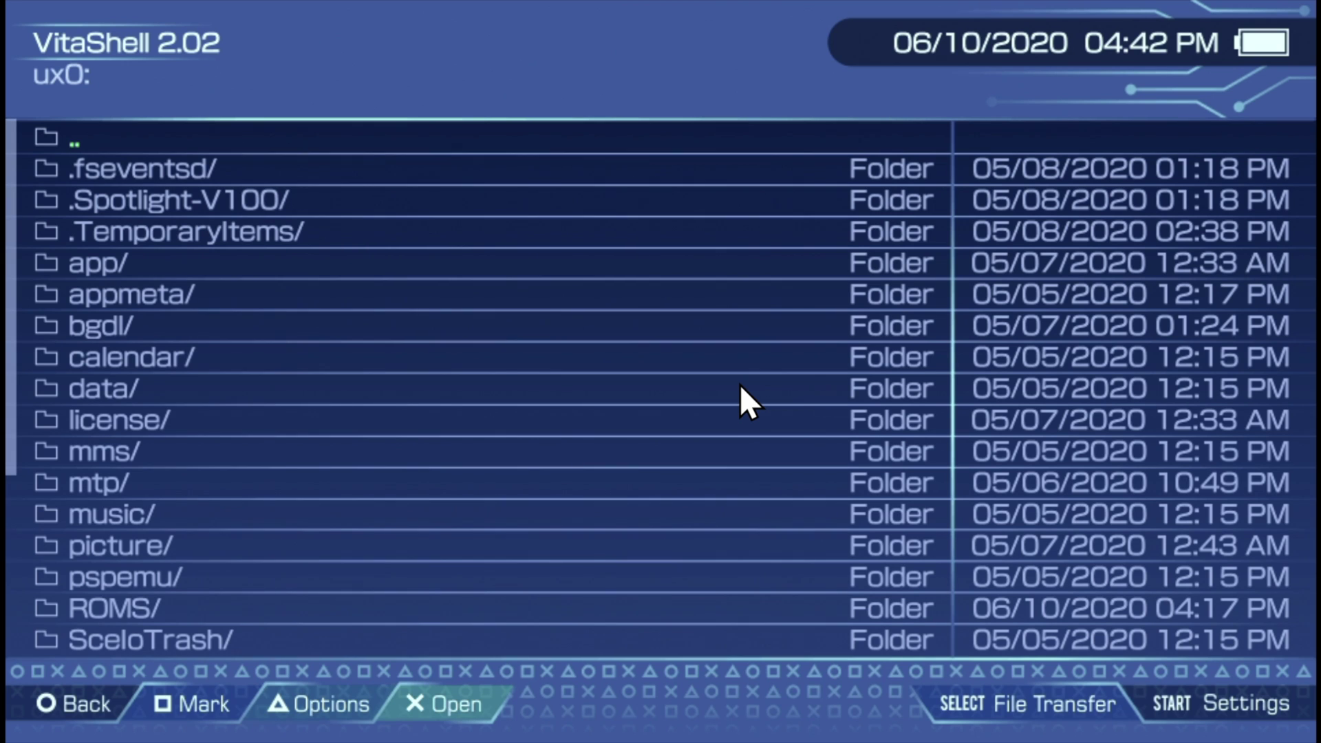
Install the RetroArch.vpk package located at the root of ux0:
key("Down")
key("Down")
key("Down")
key("Down")
key("Down")
key("Down")
key("Down")
key("Down")
key("Down")
key("Down")
key("Down")
key("Down")
key("Down")
key("Down")
key("Down")
key("Down")
key("Down")
key("Down")
key("Down")
key("Down")
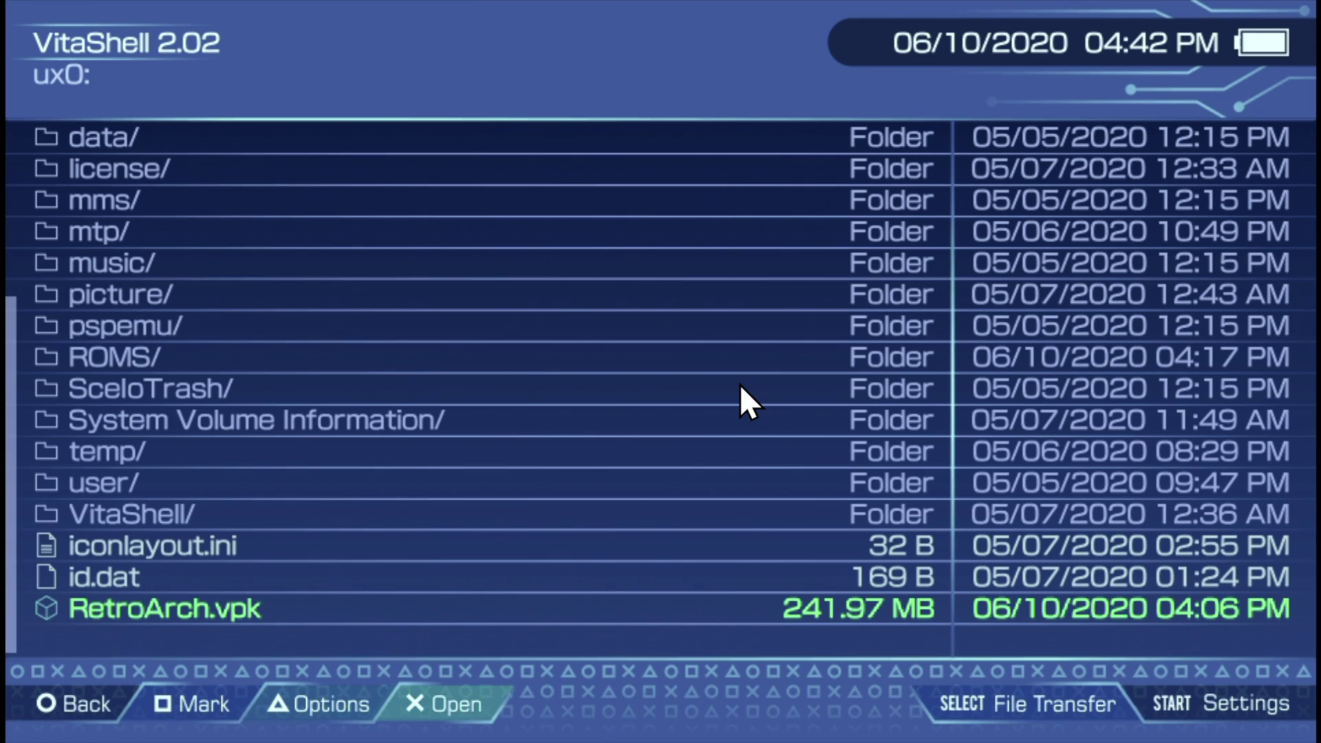
key("Return")
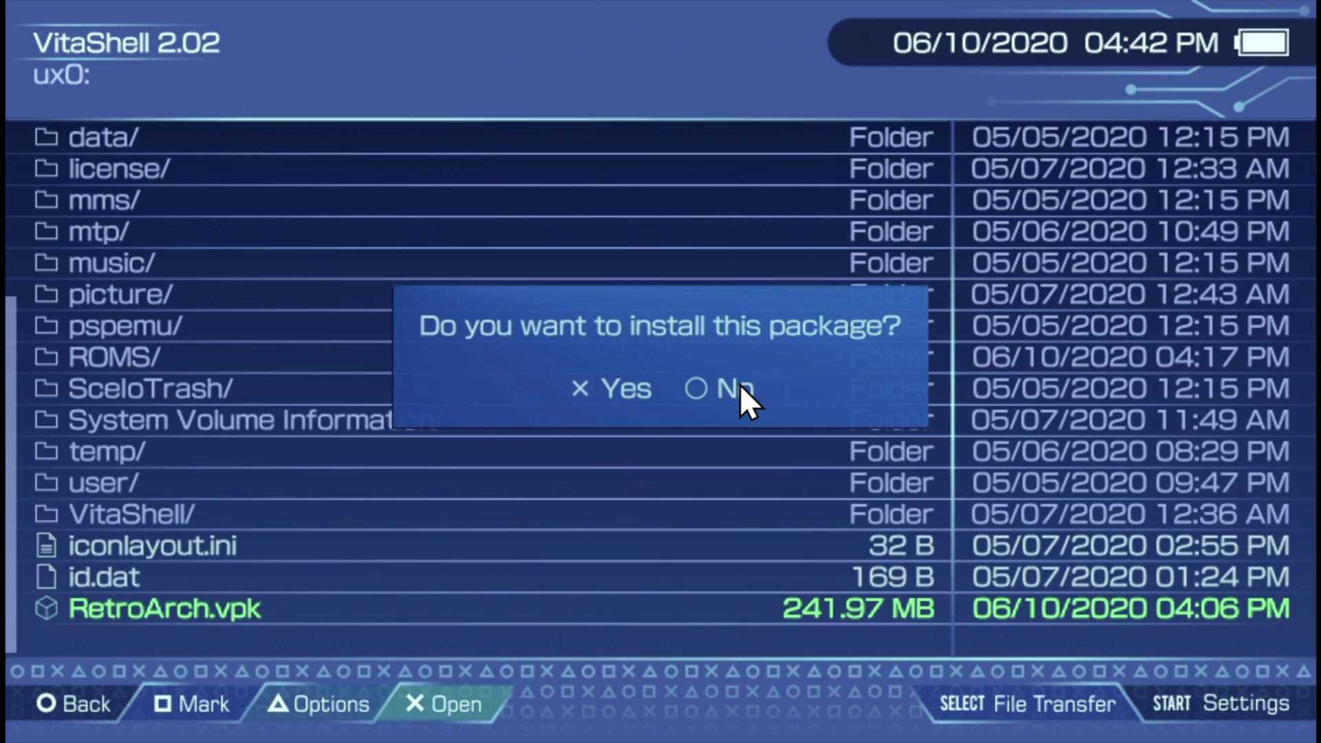
key("Return")
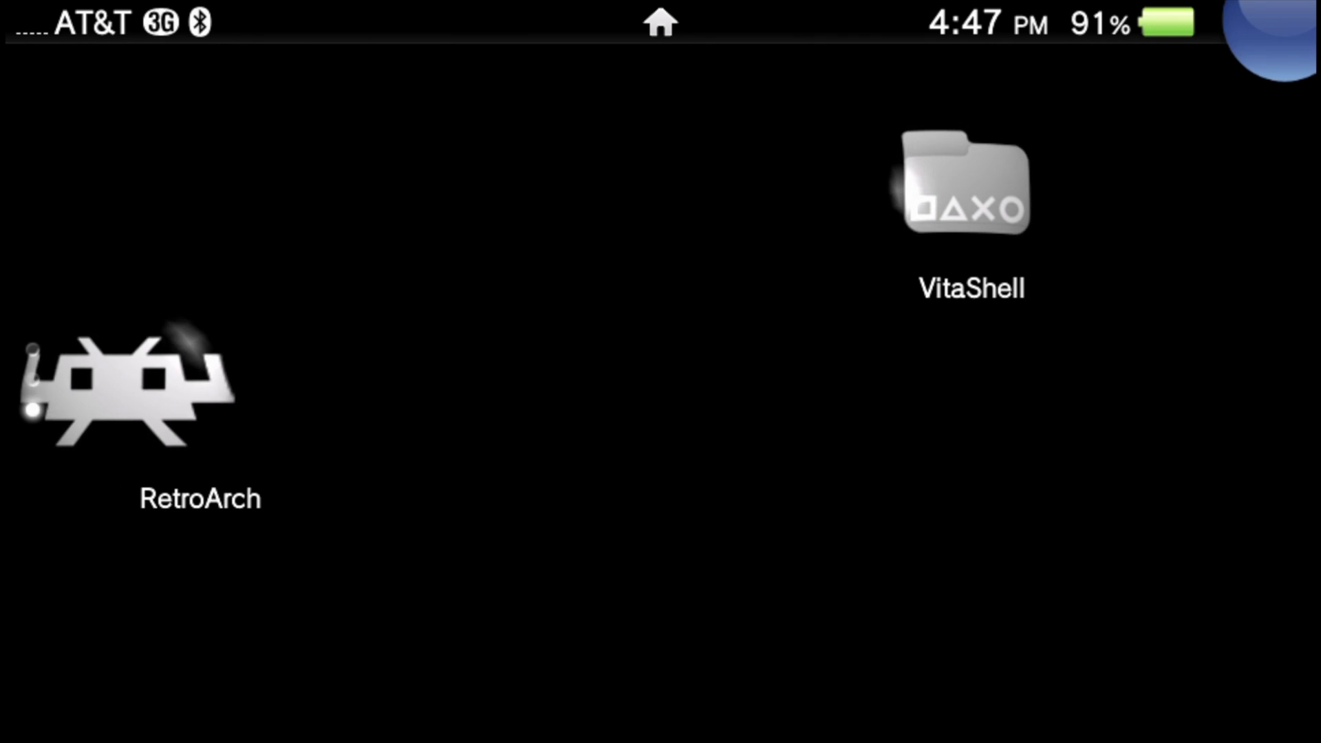
Start RetroArch from the PS Vita home screen
left_click(128, 391)
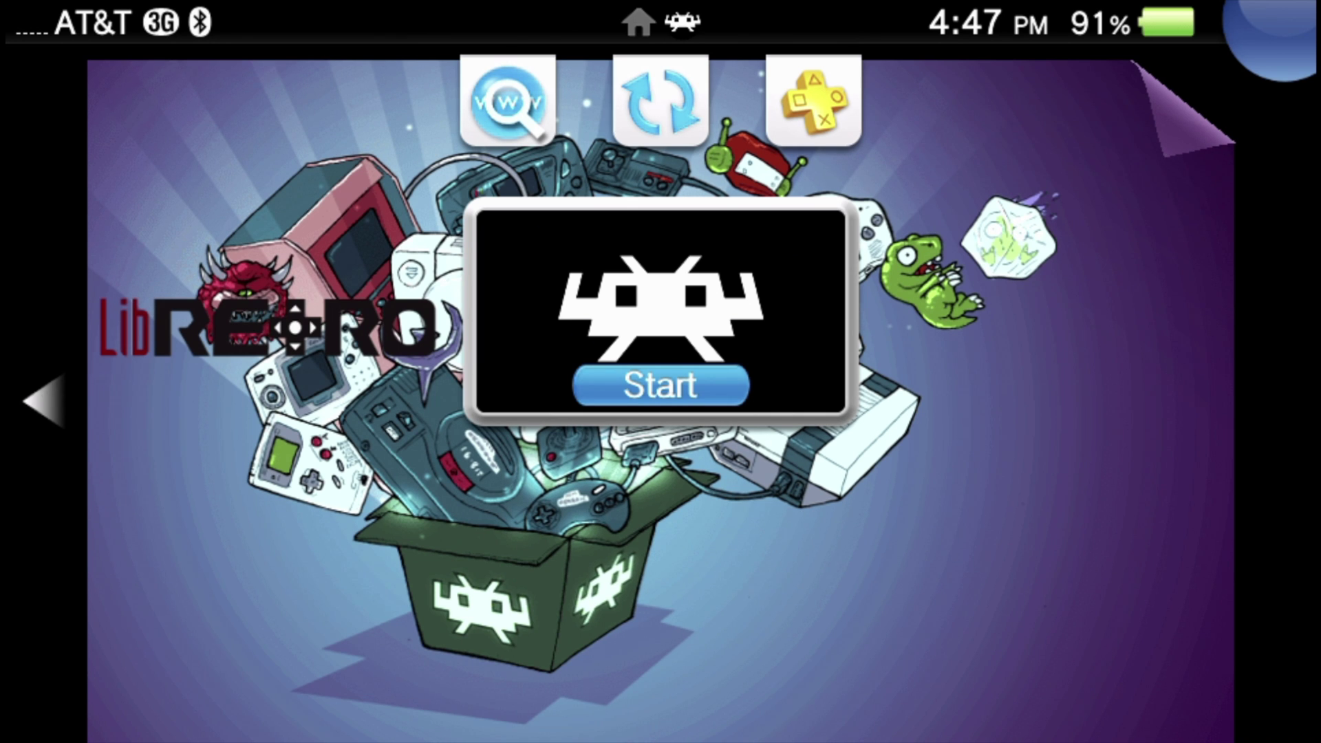
left_click(660, 385)
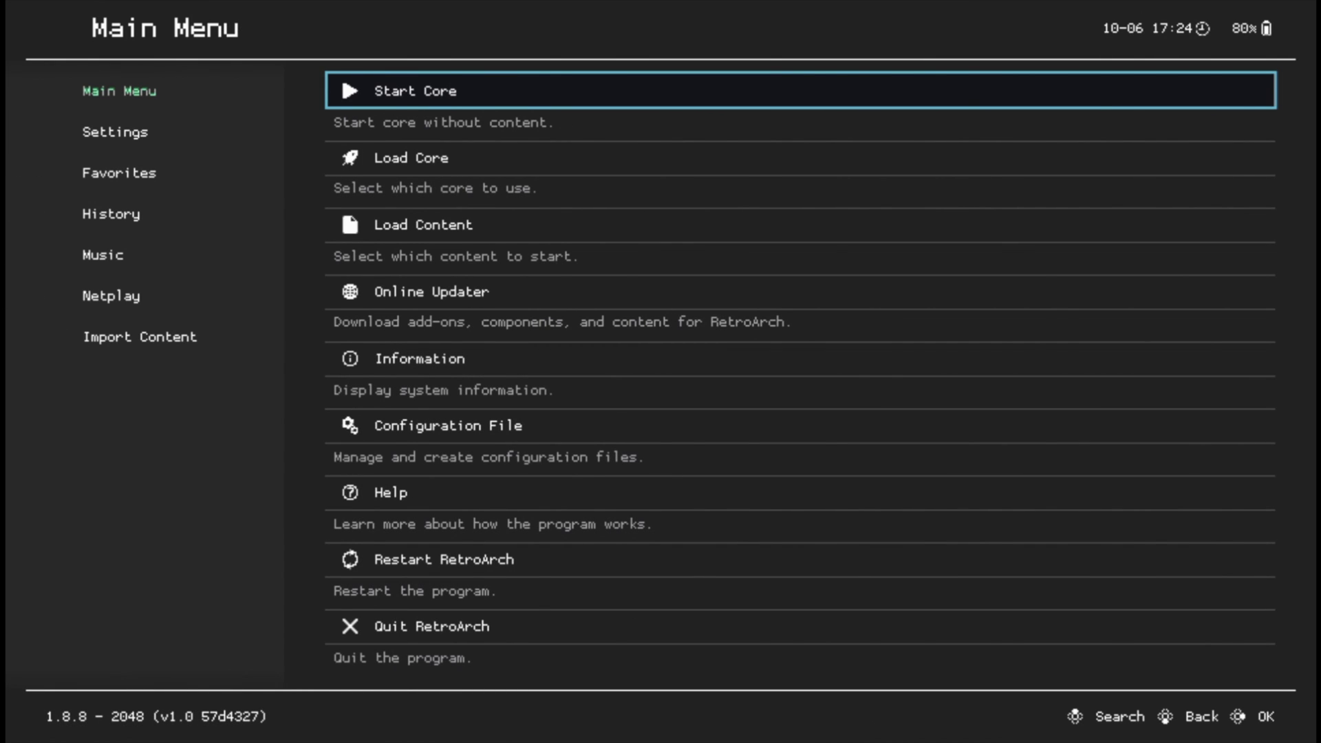
Load the Nintendo - SNES / SFC (Snes9x 2010) core from the list of available cores
key("Down")
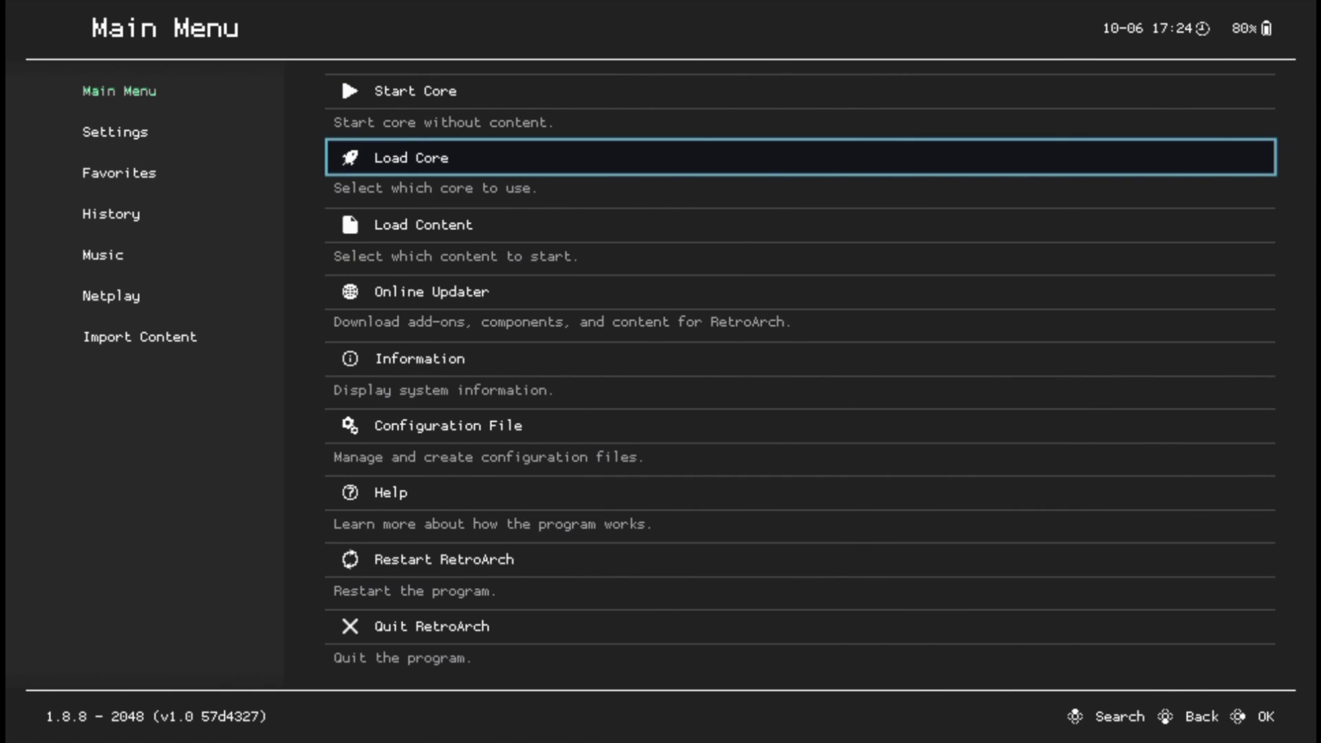
key("Down")
key("Up")
key("Left")
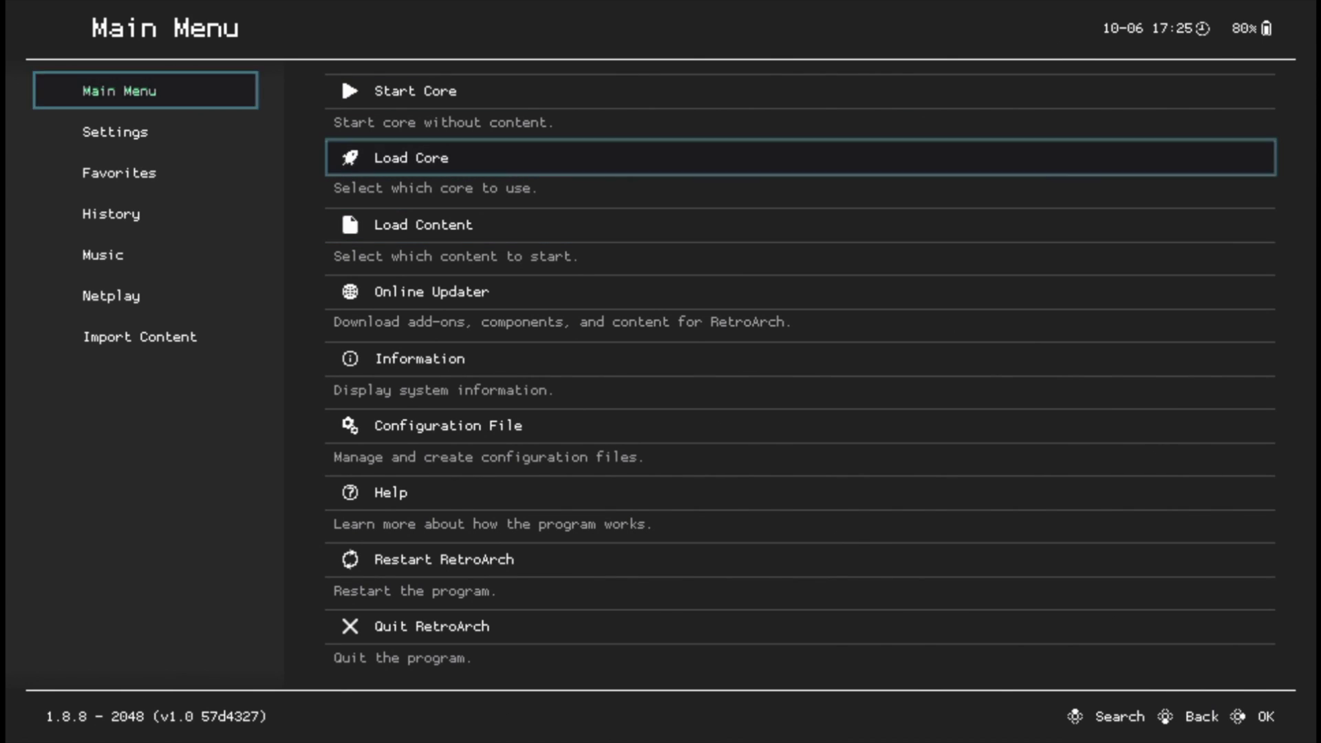
key("Right")
key("Return")
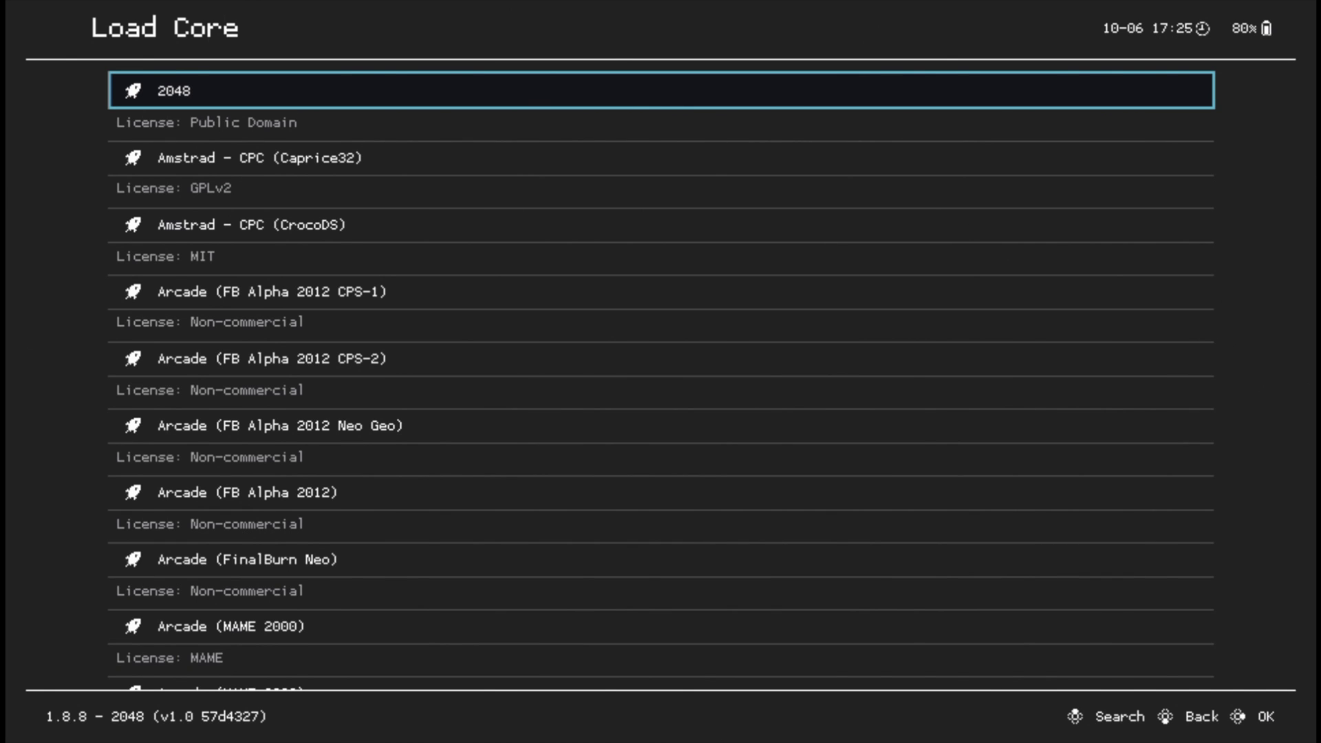
key("Down")
key("Down")
key("Down")
key("Down")
key("Down")
key("Down")
key("Down")
key("Down")
key("Down")
key("Down")
key("Down")
key("Down")
key("Down")
key("Down")
key("Down")
key("Down")
key("Down")
key("Down")
key("Down")
key("Down")
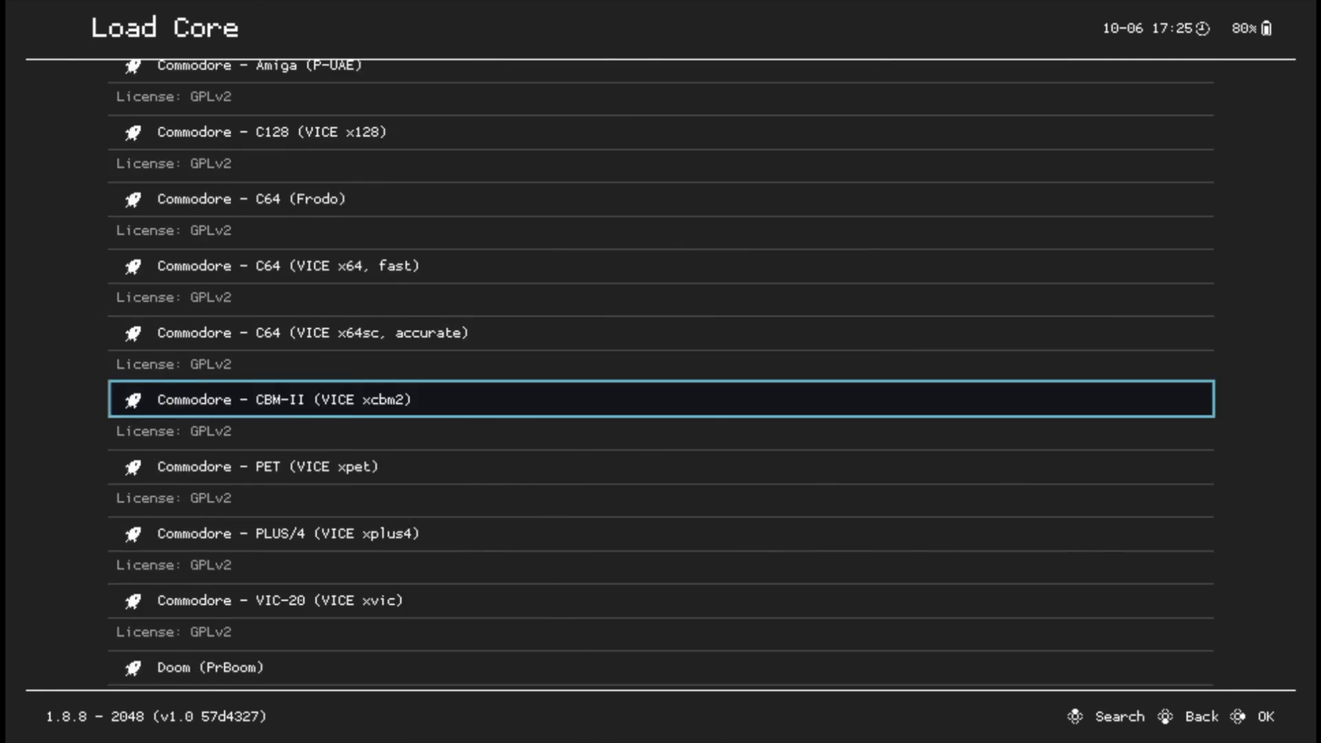
key("Down")
key("Down")
key("Down")
key("Down")
key("Down")
key("Down")
key("Down")
key("Down")
key("Down")
key("Down")
key("Down")
key("Down")
key("Down")
key("Down")
key("Down")
key("Down")
key("Down")
key("Down")
key("Down")
key("Down")
key("Down")
key("Down")
key("Down")
key("Down")
key("Down")
key("Down")
key("Down")
key("Down")
key("Down")
key("Down")
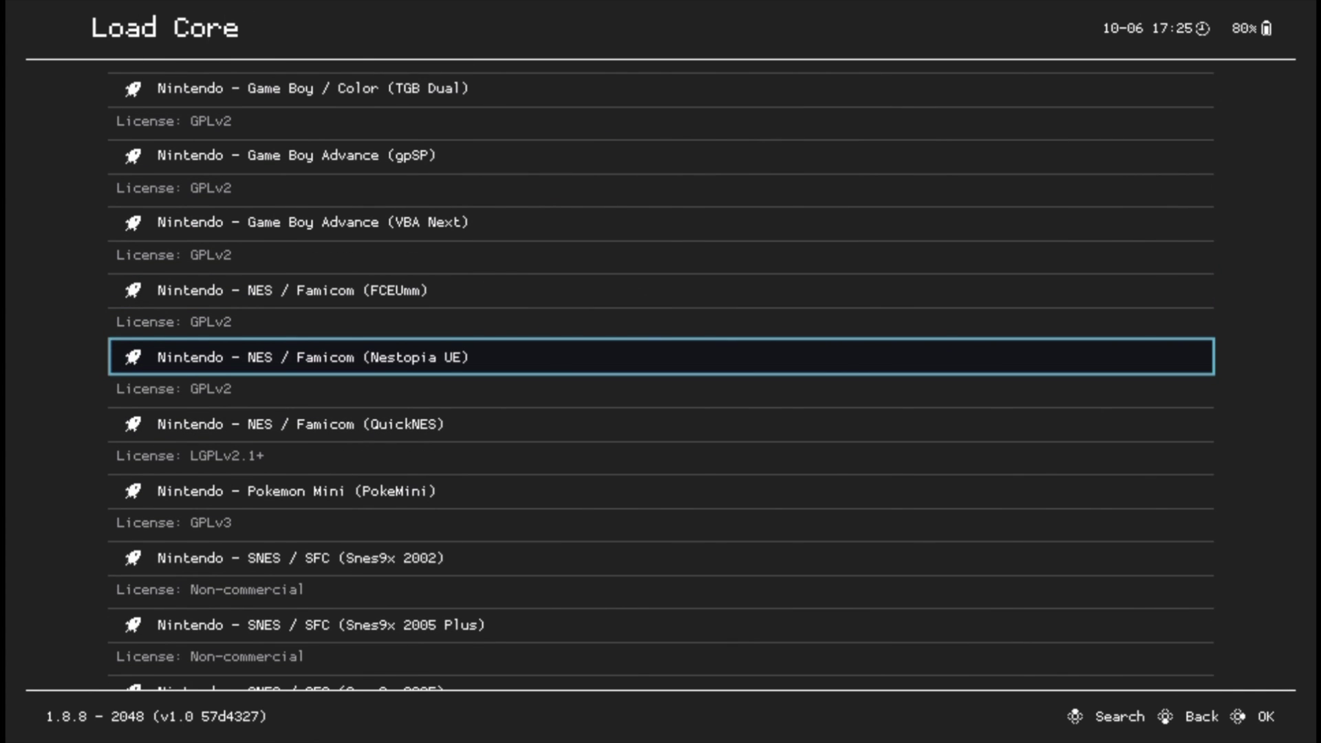
key("Down")
key("Down")
key("Down")
key("Down")
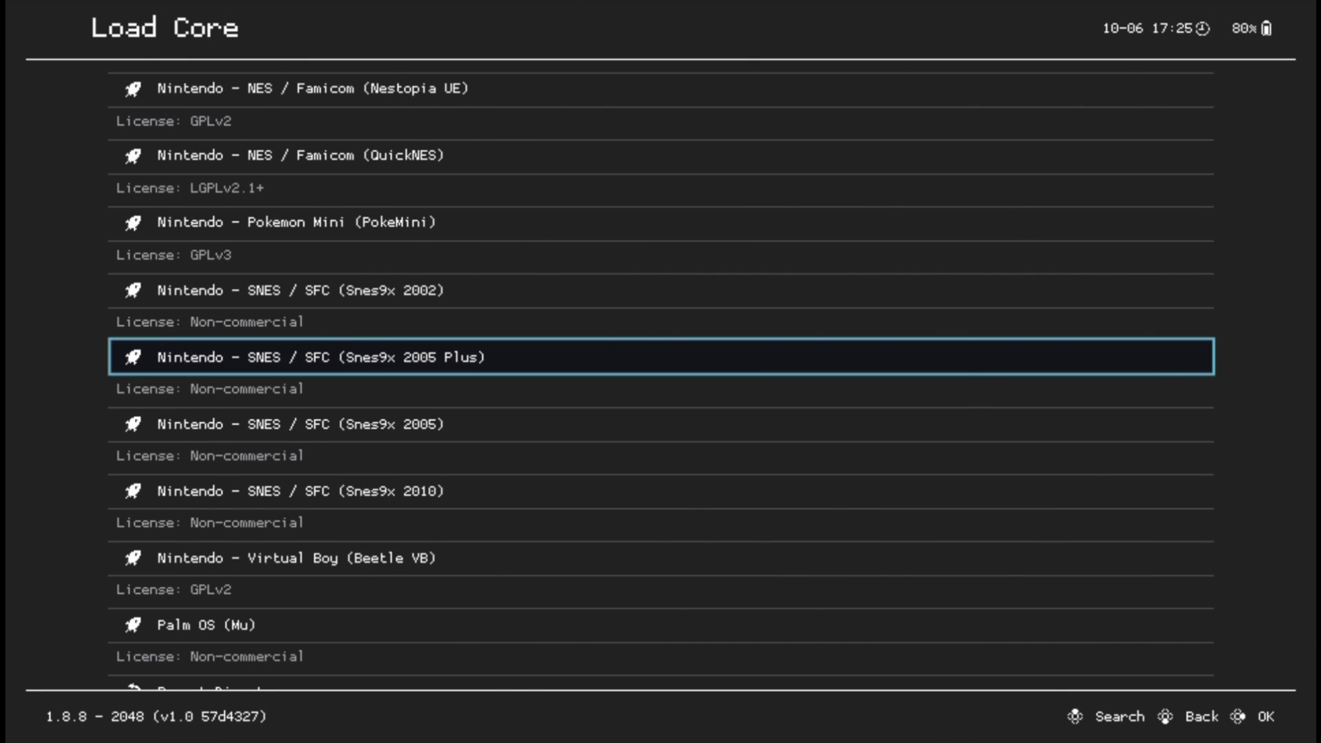
key("Down")
key("Down")
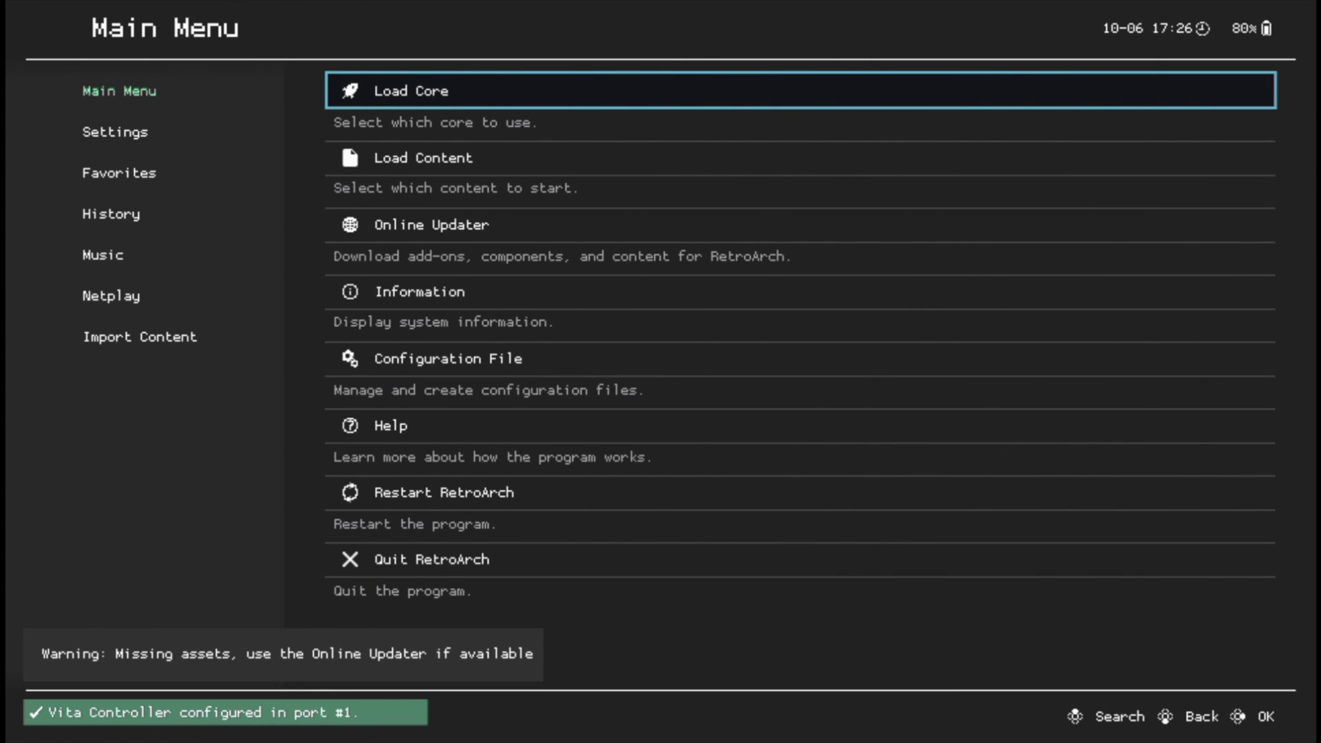
Start a directory scan for importing content
key("Left")
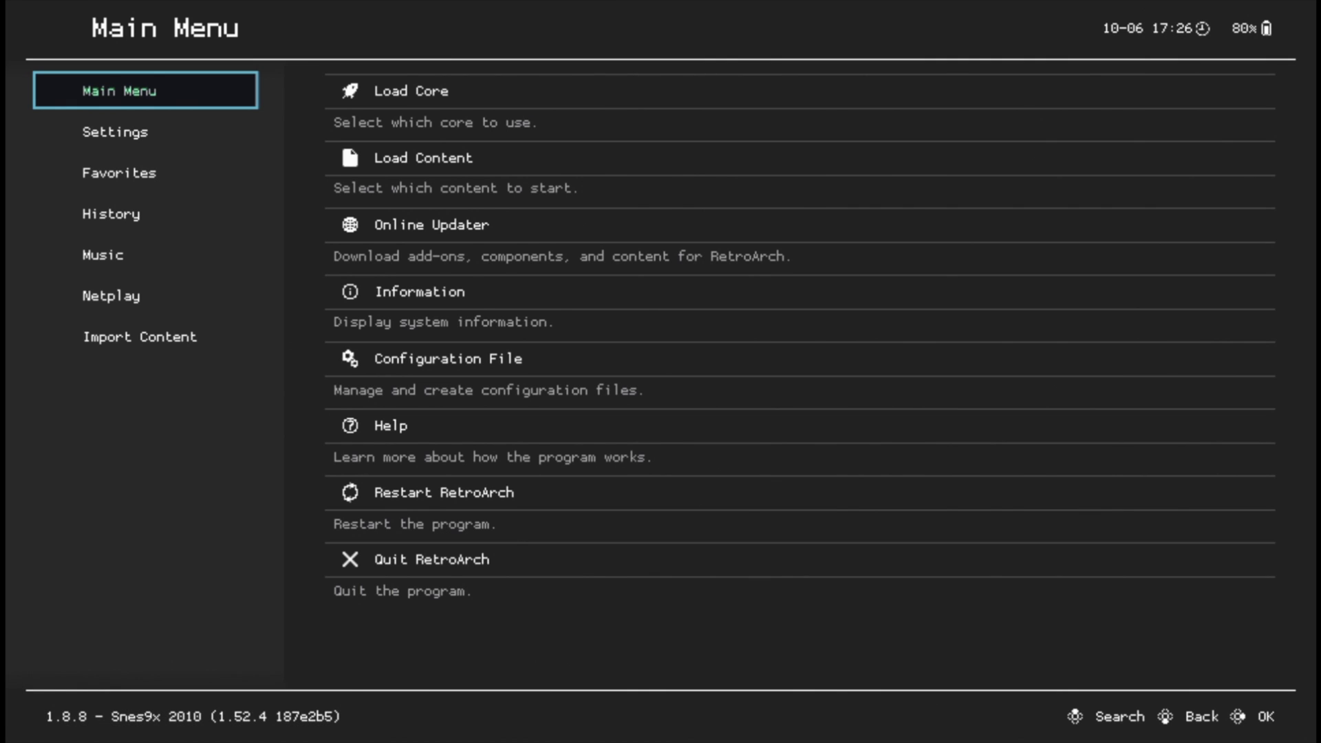
key("Down")
key("Down")
key("Down")
key("Down")
key("Down")
key("Down")
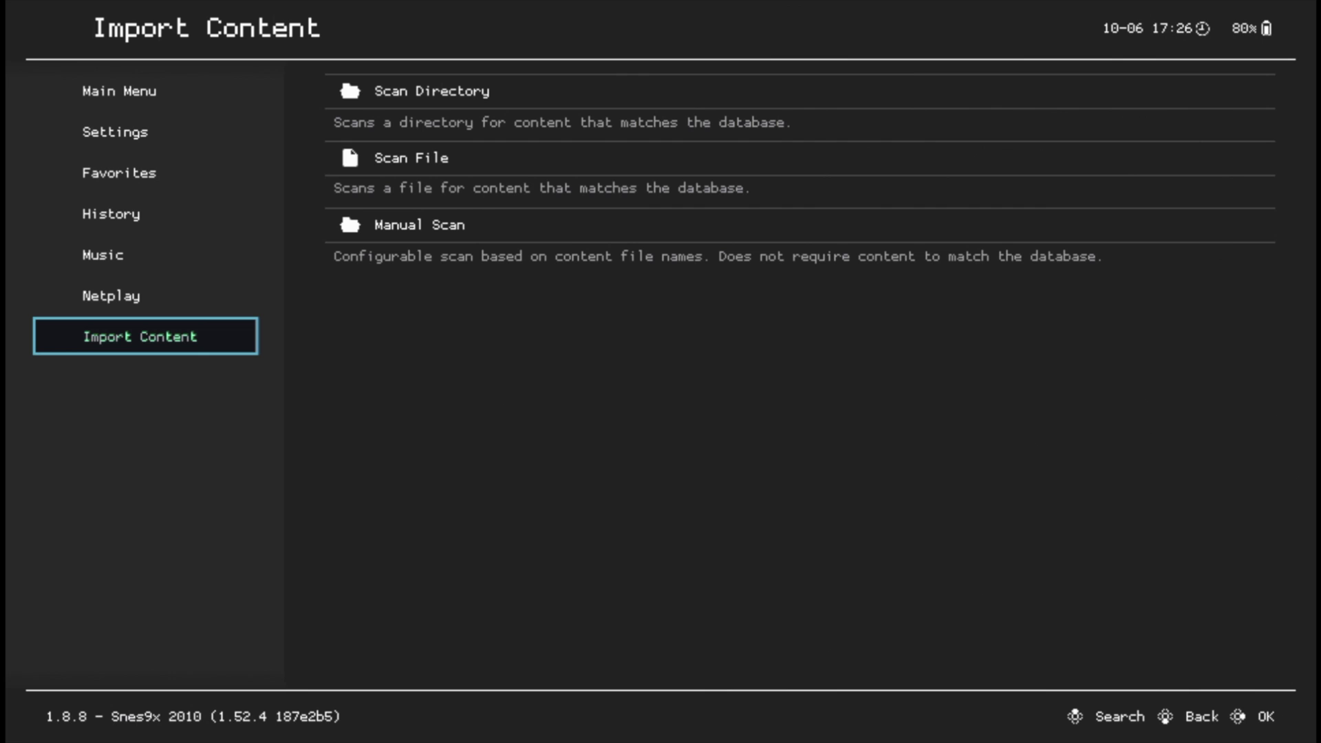
key("Right")
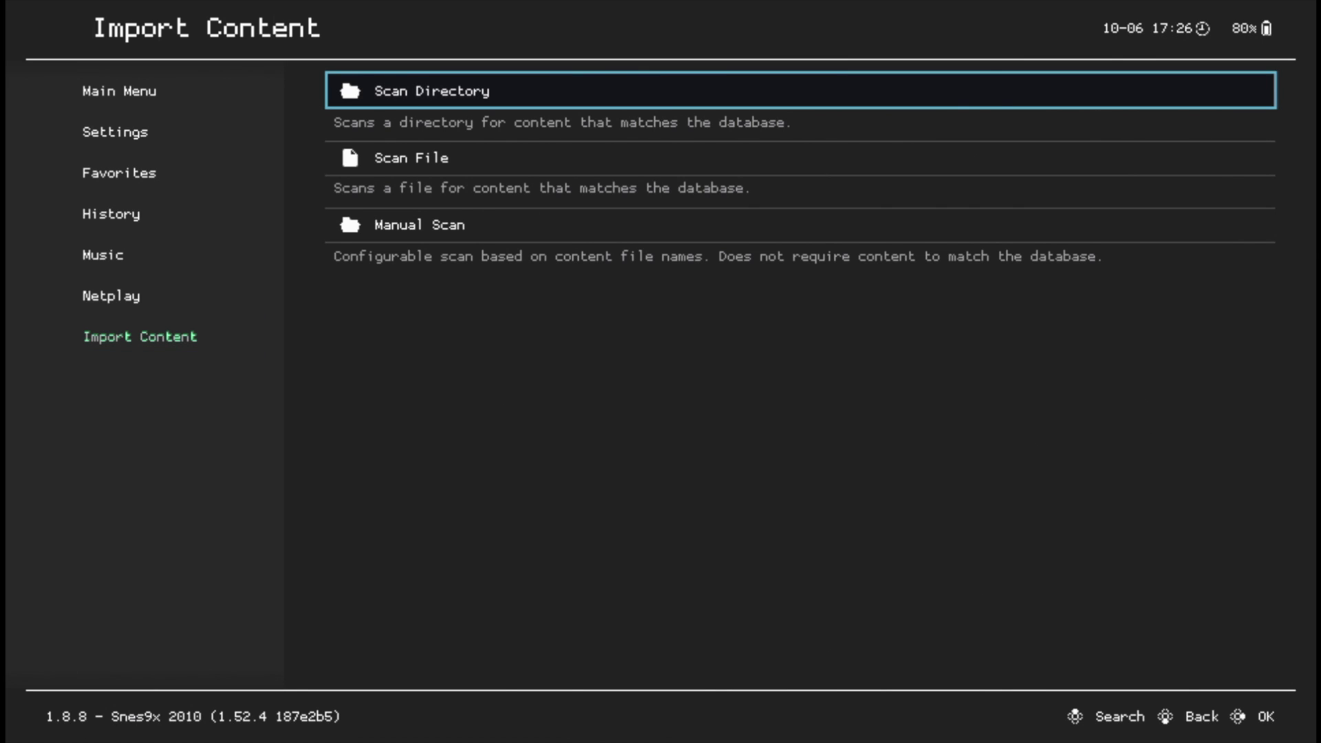
key("Return")
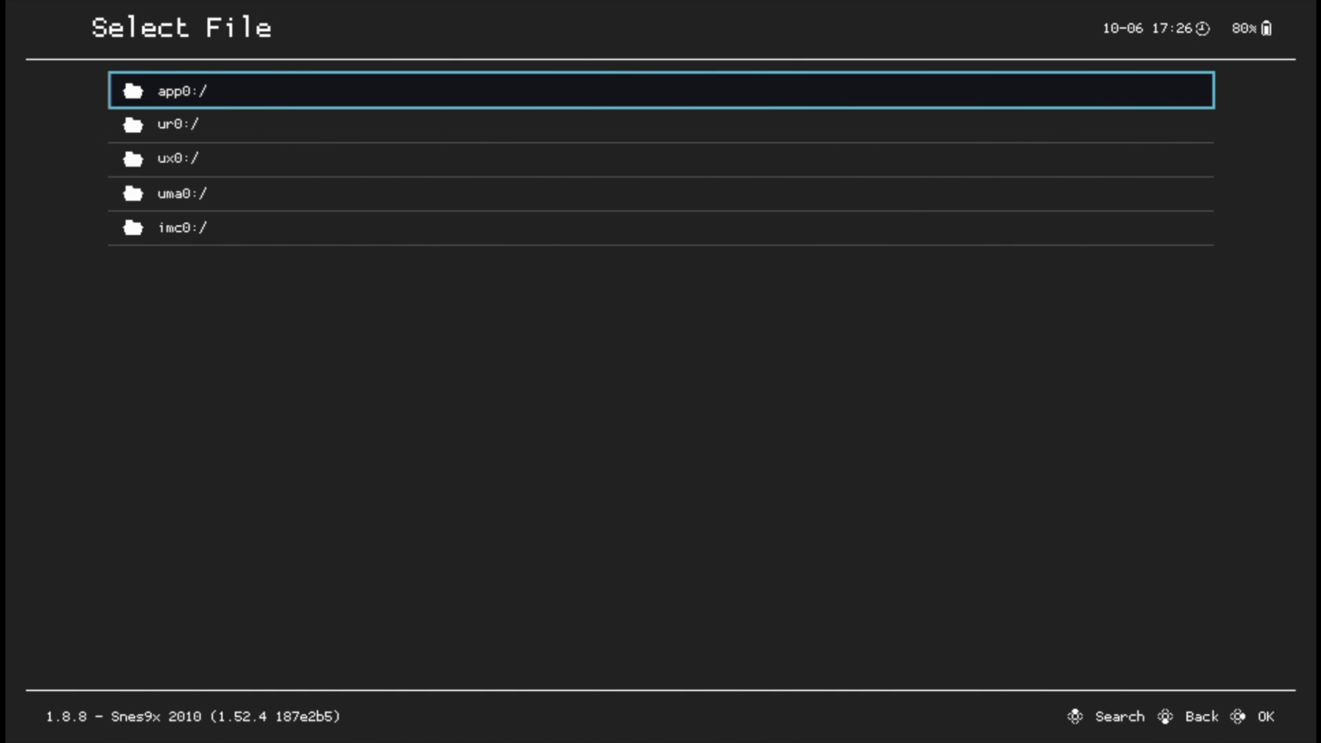
Scan the ux0:/ROMS/Super Nintendo directory for content that matches the database
key("Down")
key("Down")
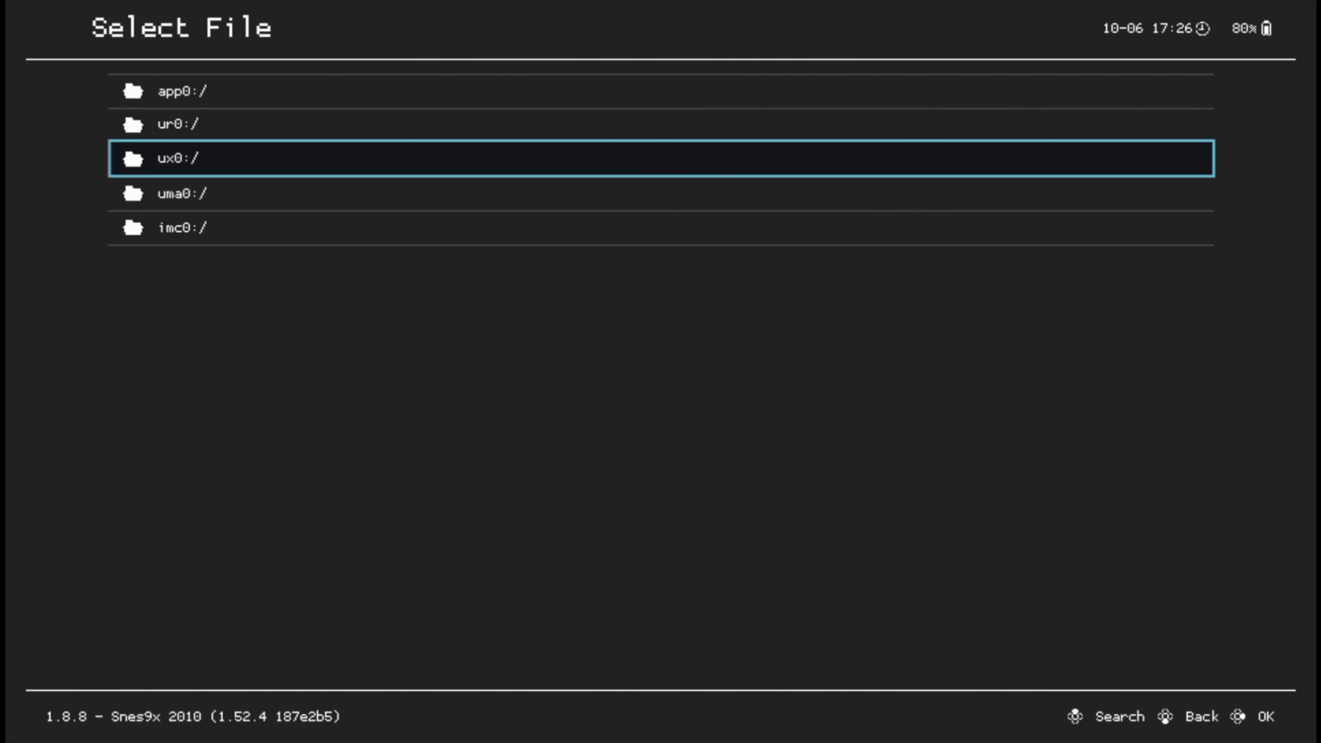
key("Return")
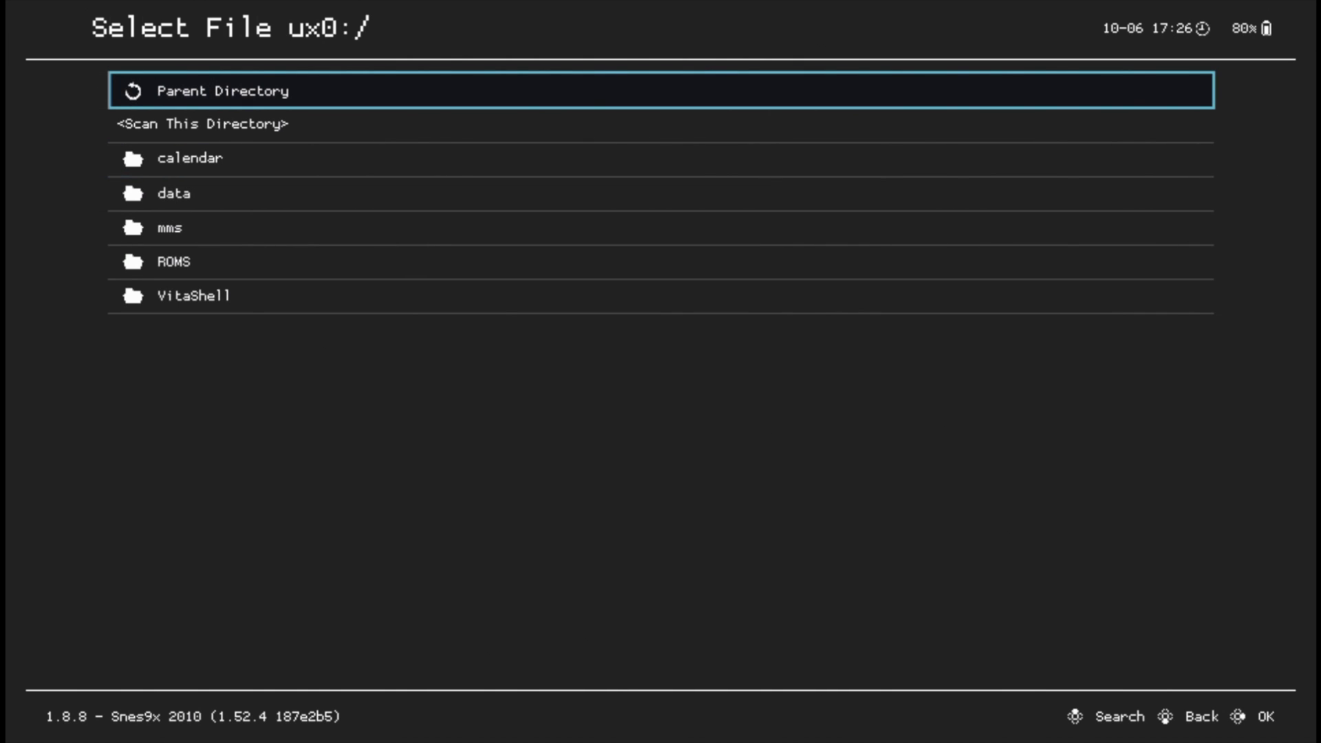
key("Down")
key("Down")
key("Down")
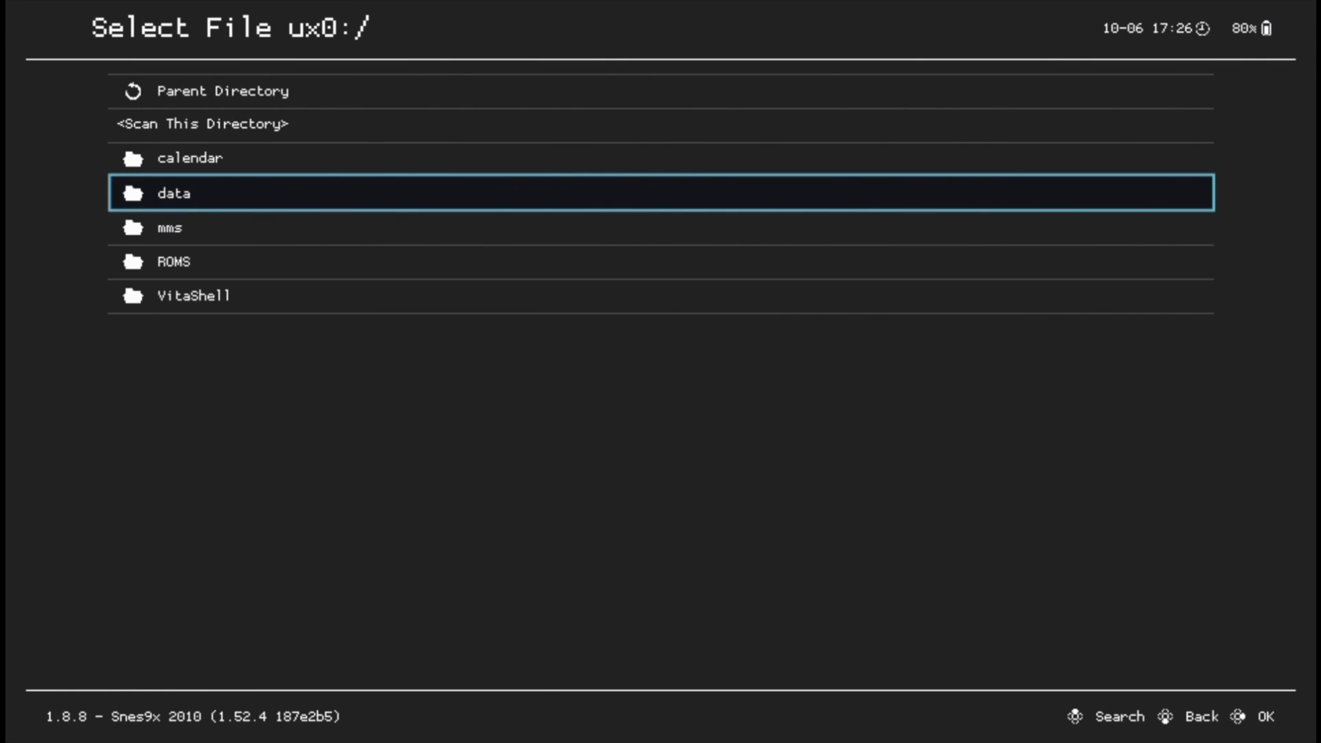
key("Down")
key("Down")
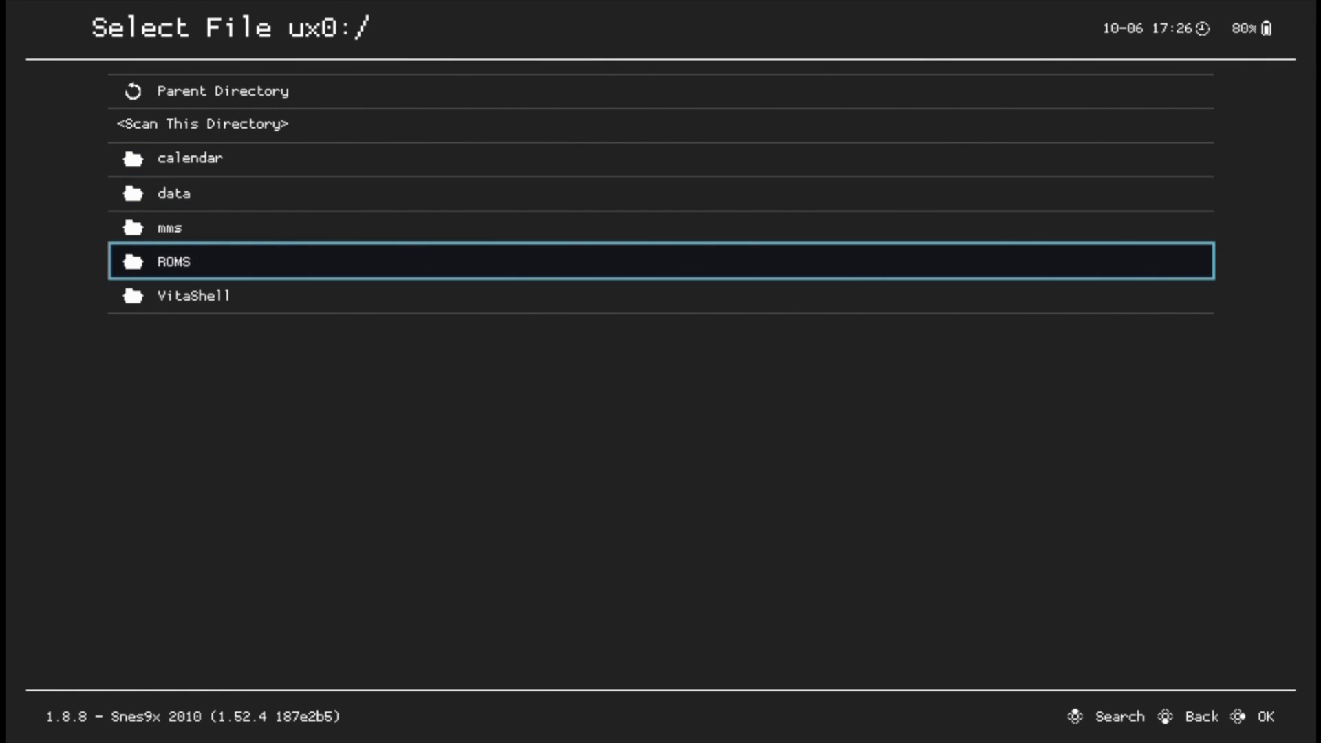
key("Return")
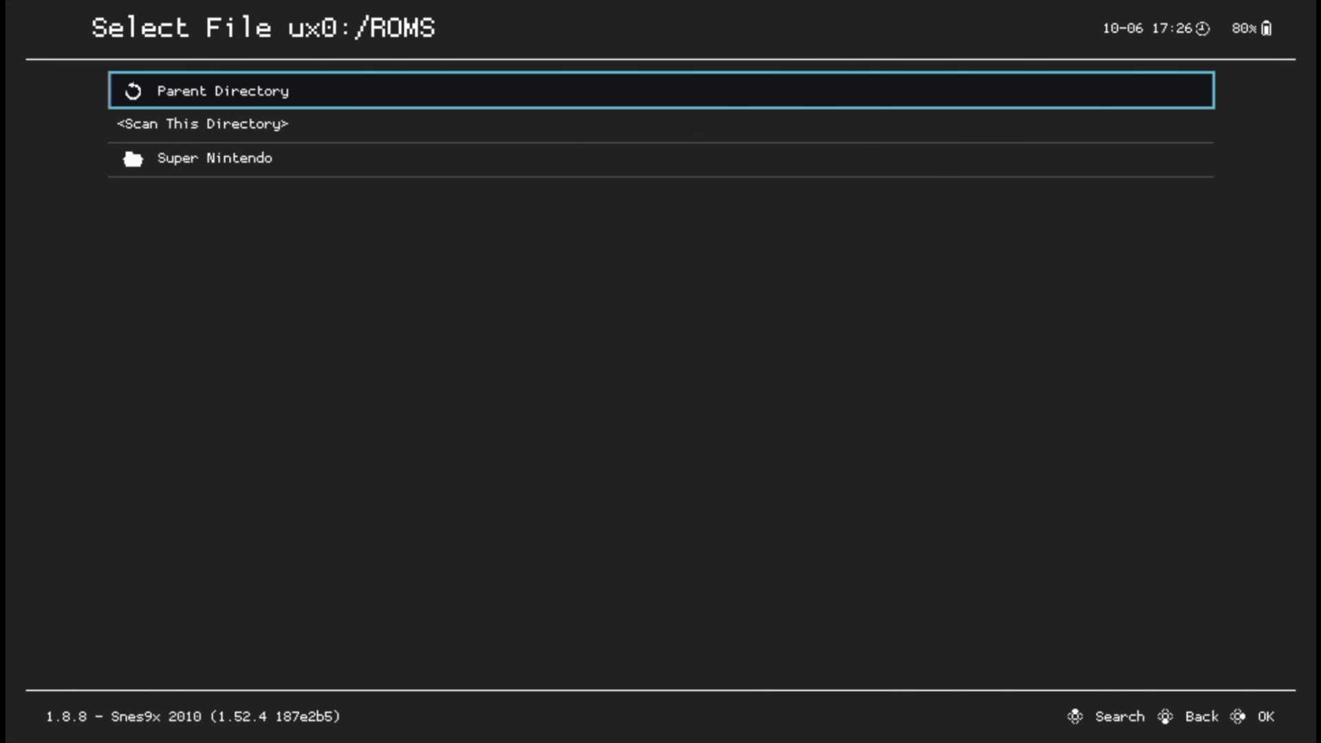
key("Down")
key("Down")
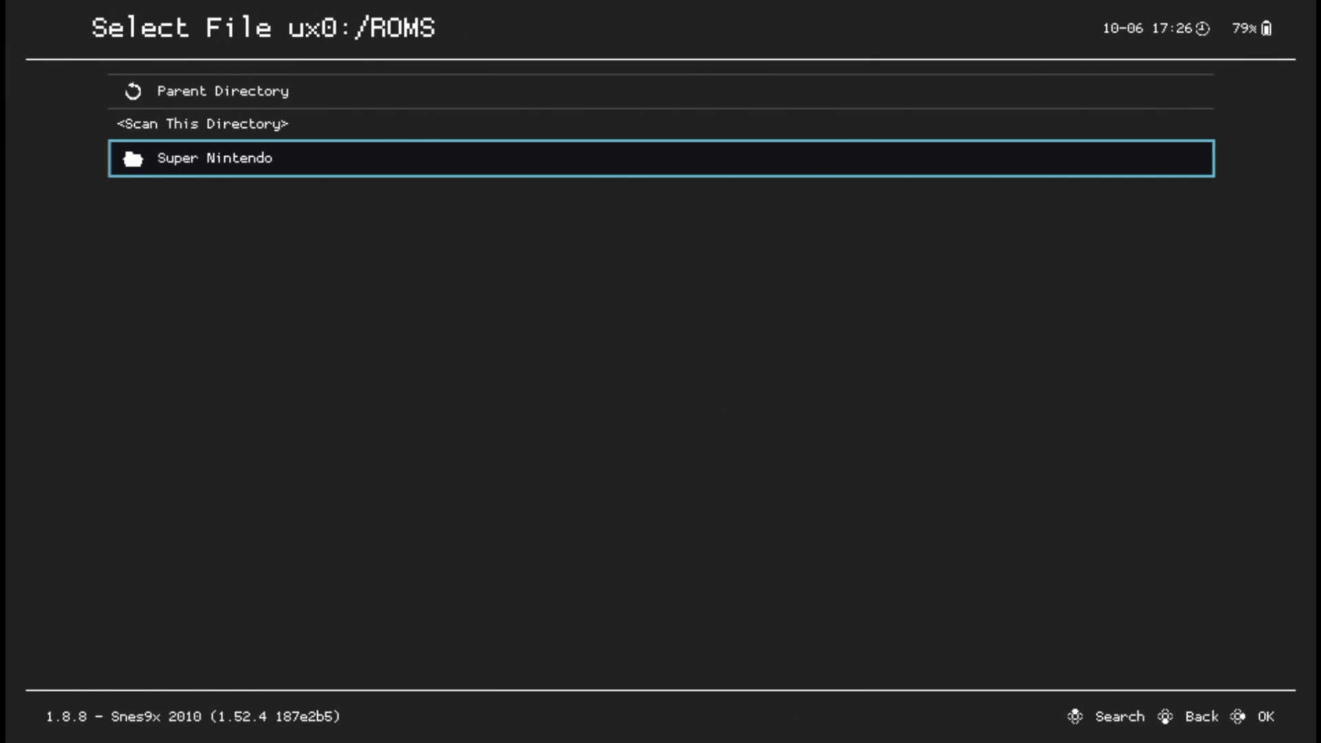
key("Return")
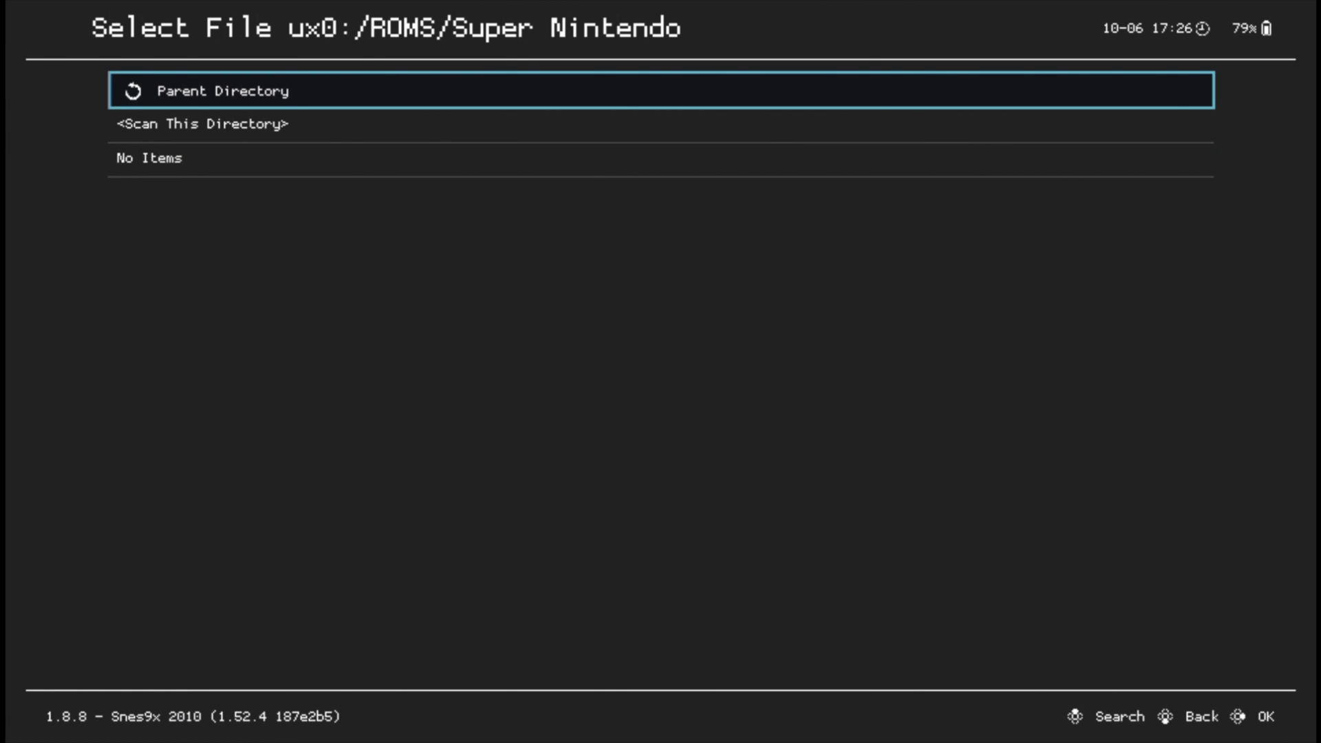
key("Down")
key("Return")
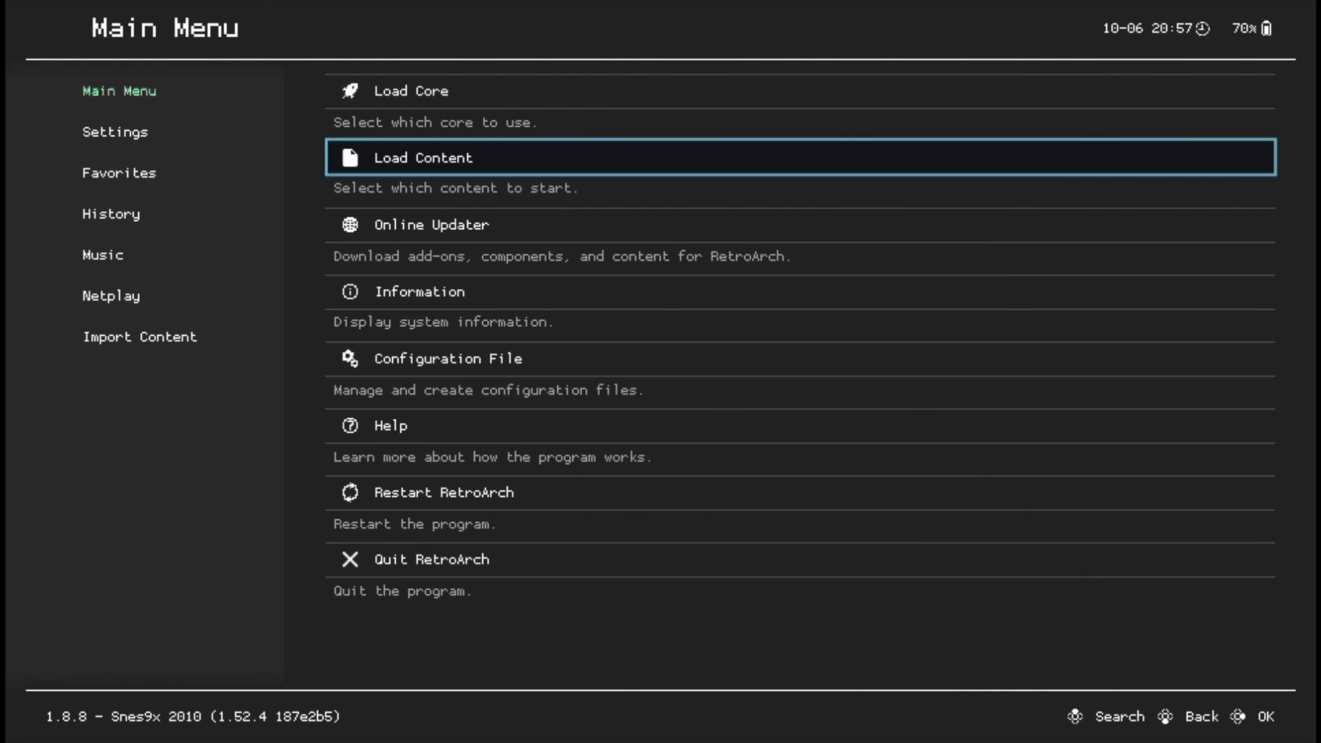
Start loading content and browse to the Super Nintendo folder inside ux0:/ROMS
key("Left")
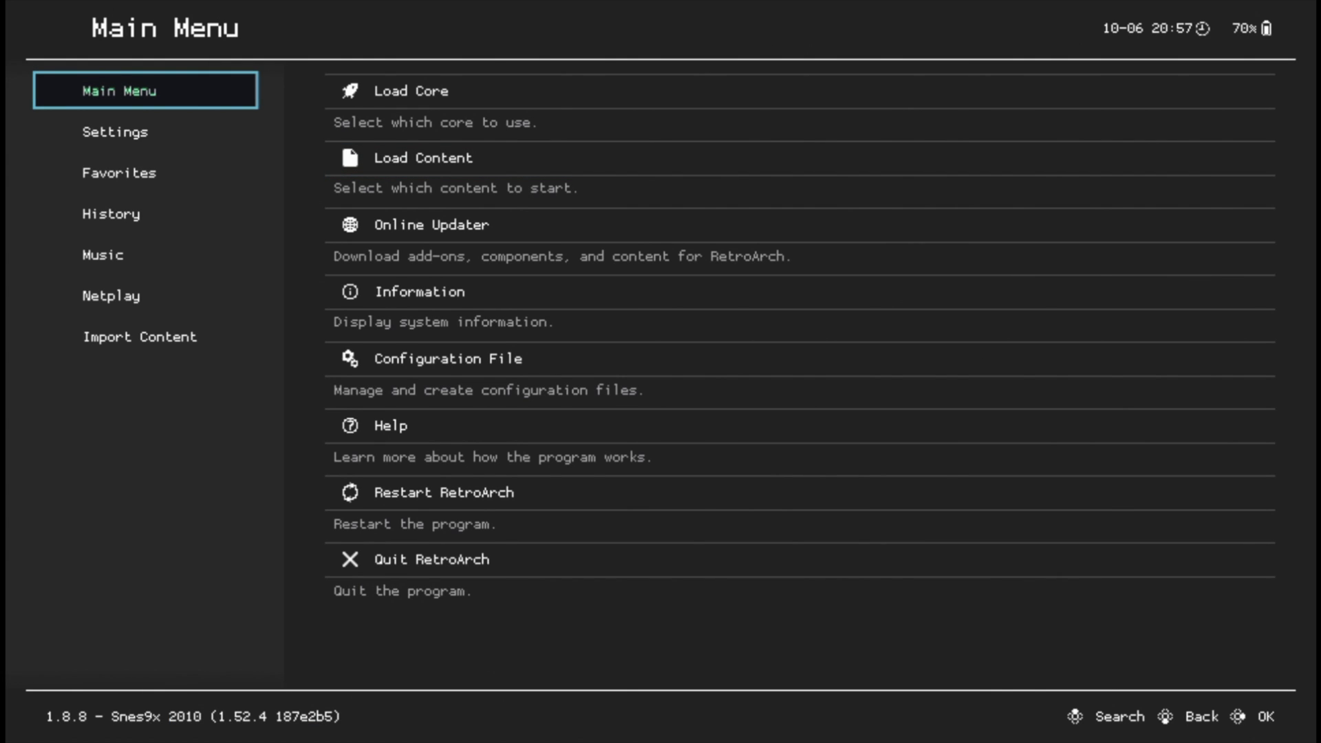
key("Right")
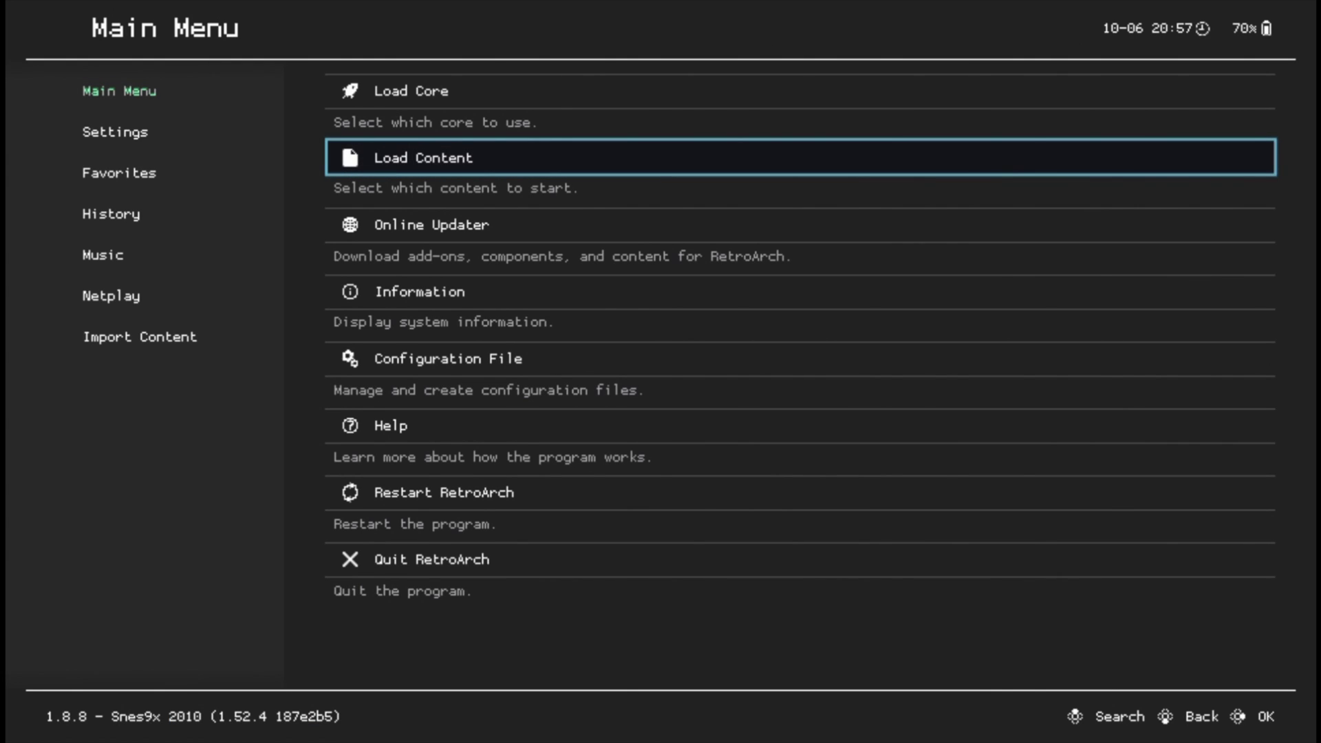
key("Return")
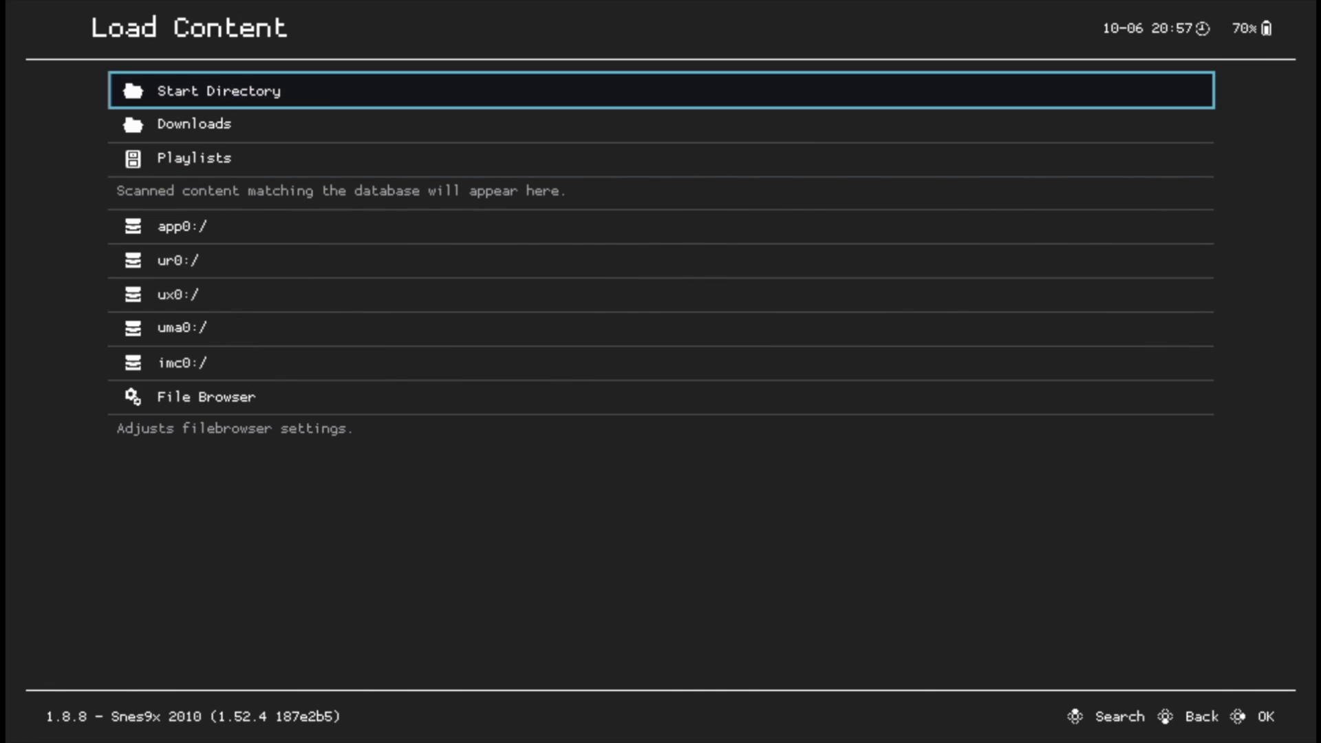
key("Down")
key("Down")
key("Down")
key("Down")
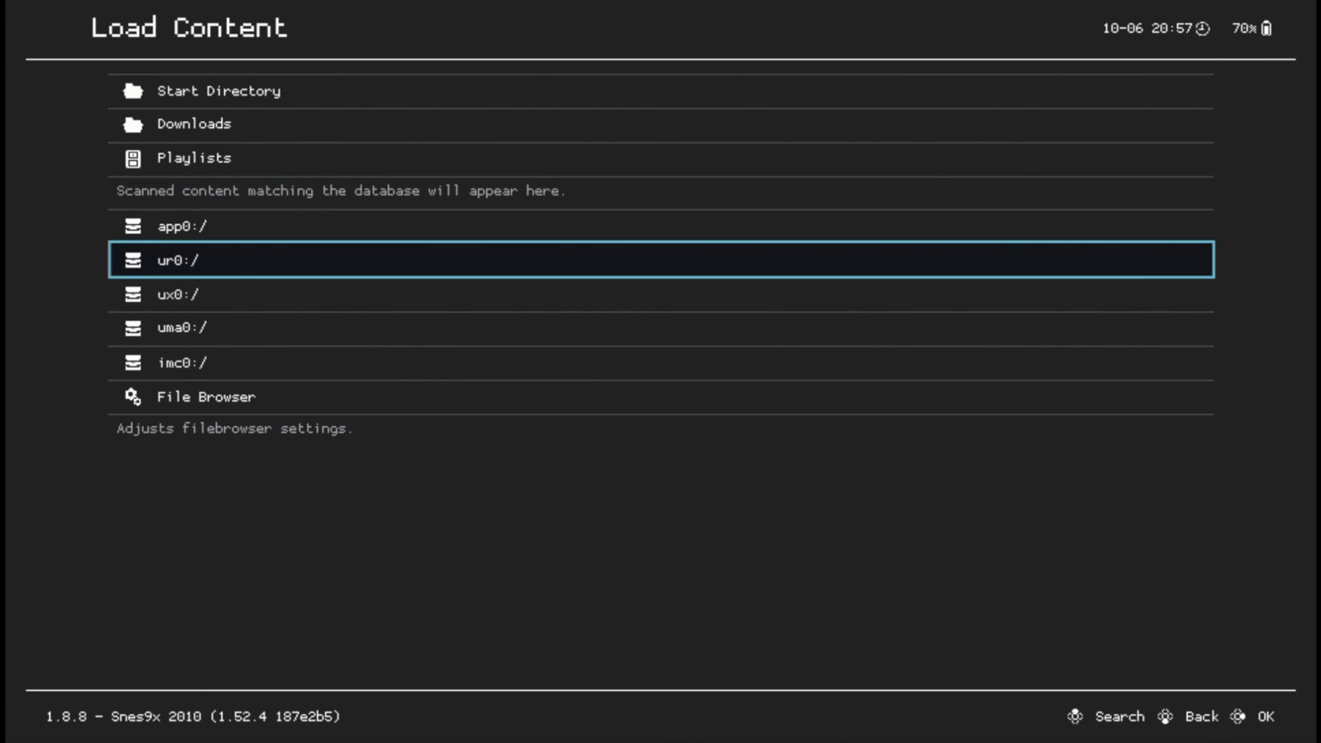
key("Down")
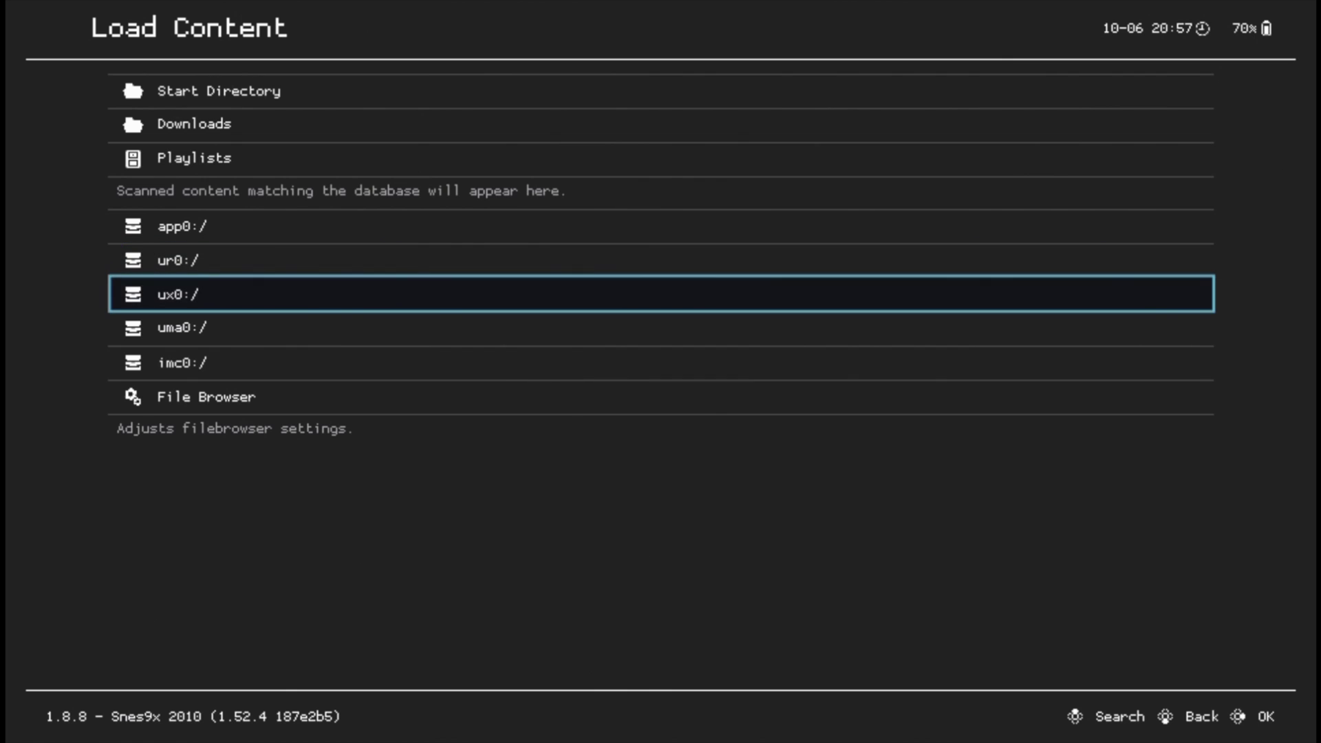
key("Return")
key("Down")
key("Down")
key("Down")
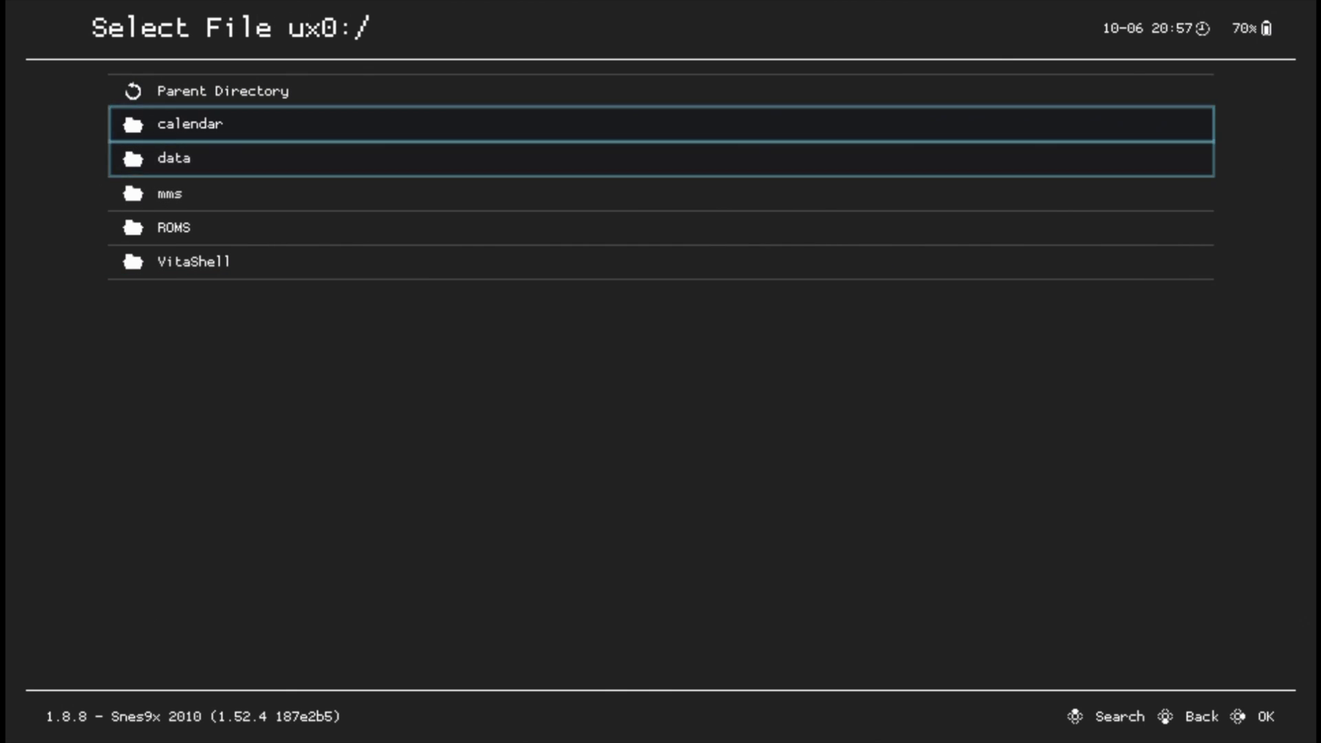
key("Down")
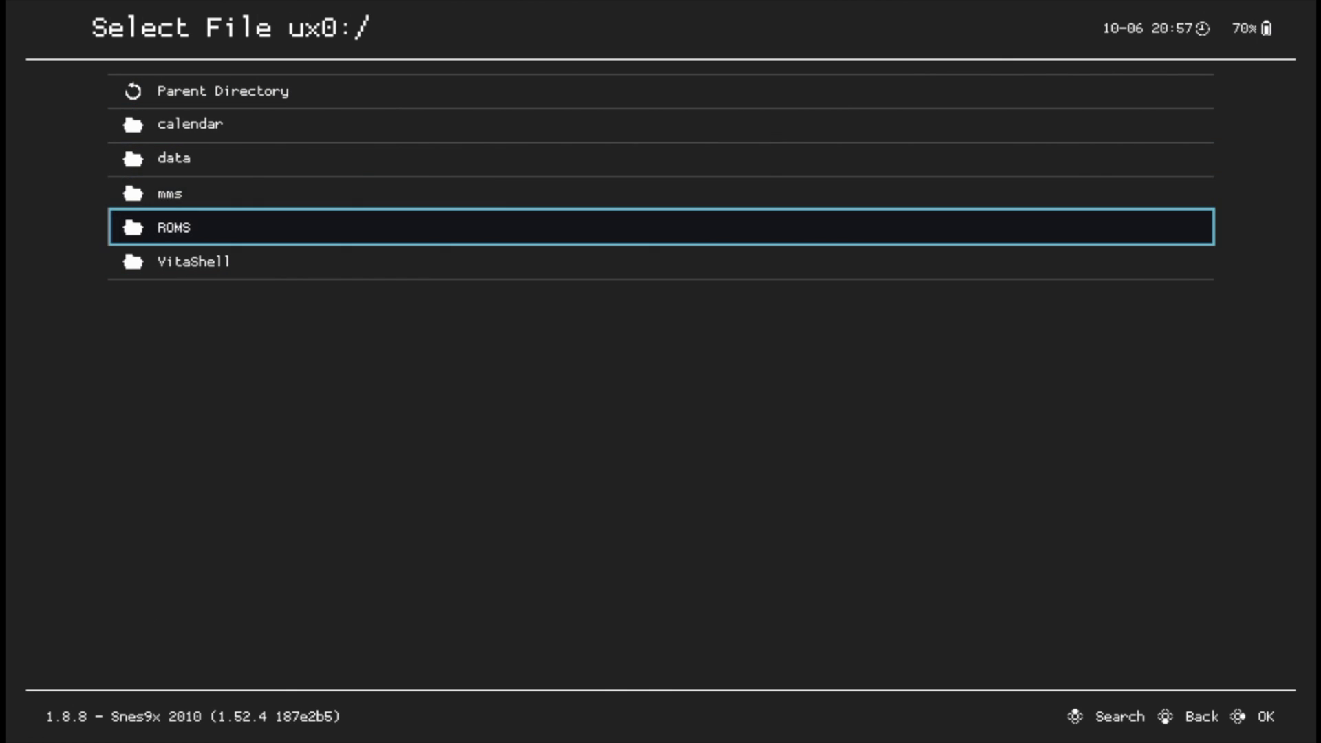
key("Return")
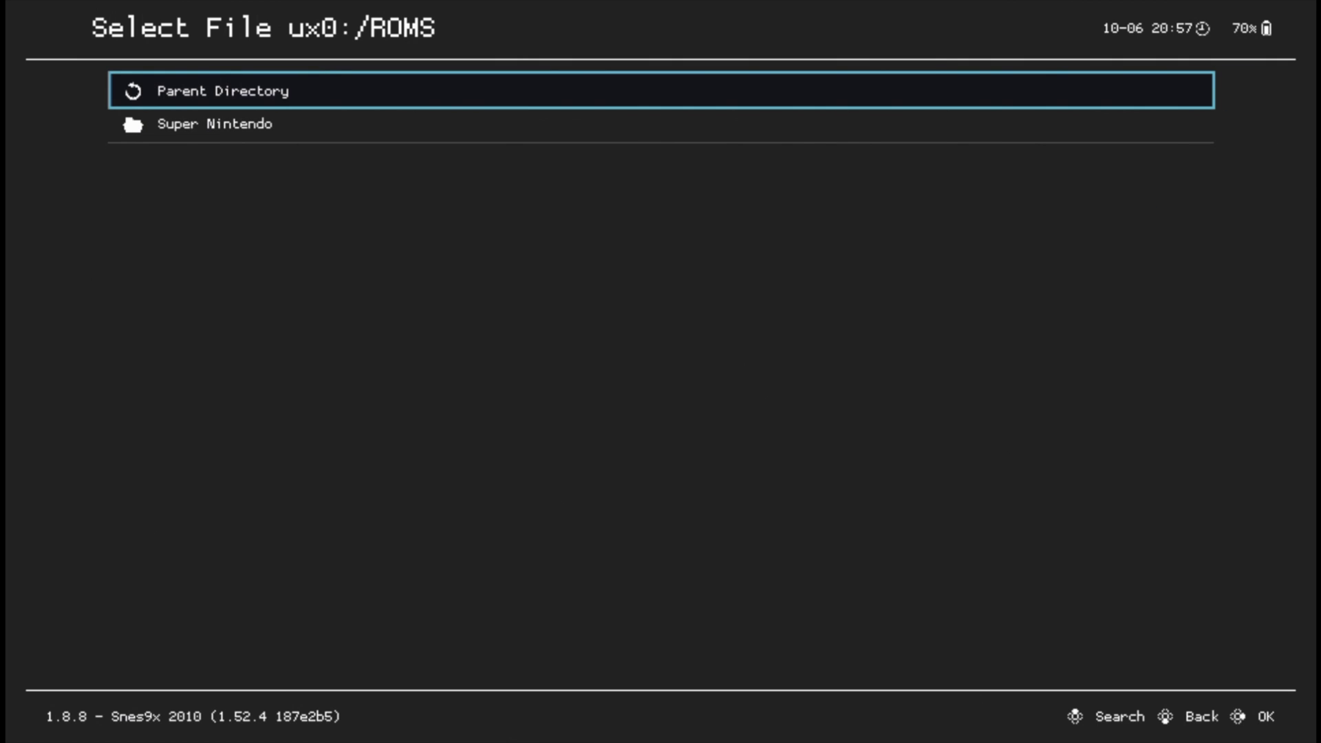
key("Down")
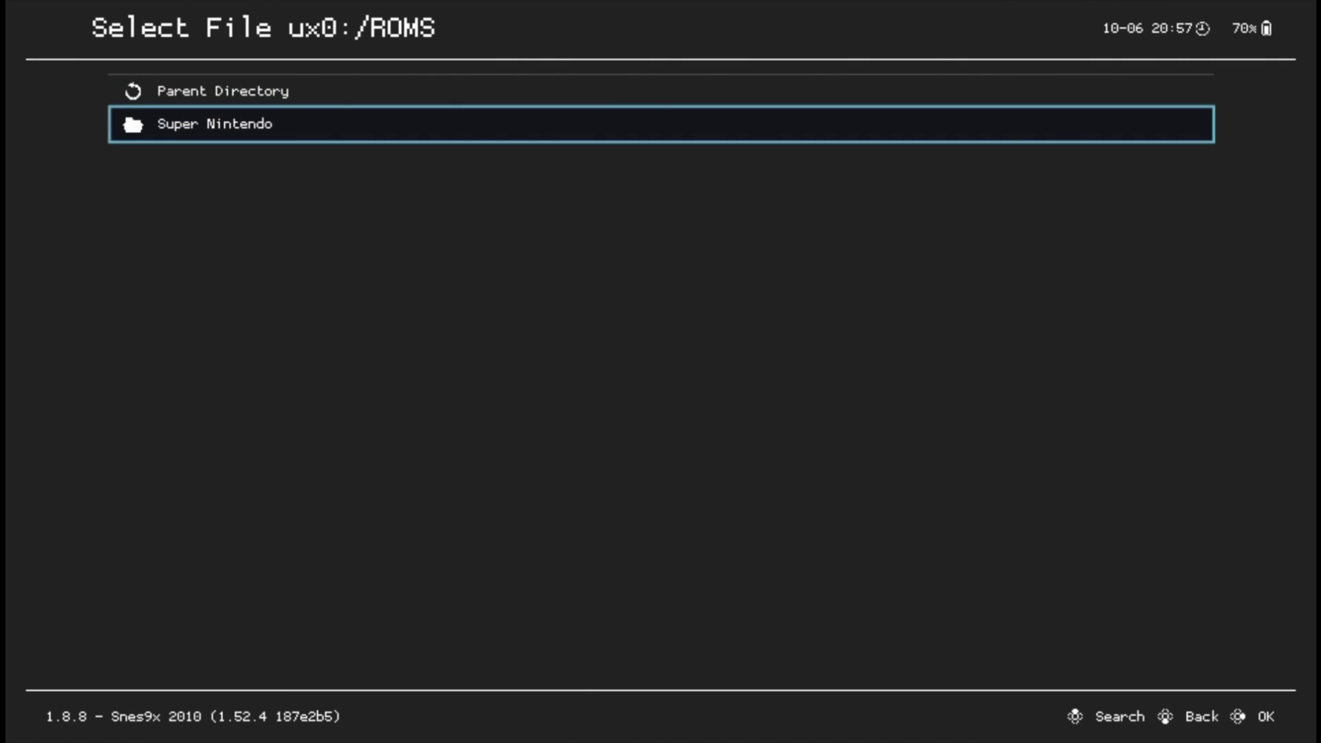
key("Return")
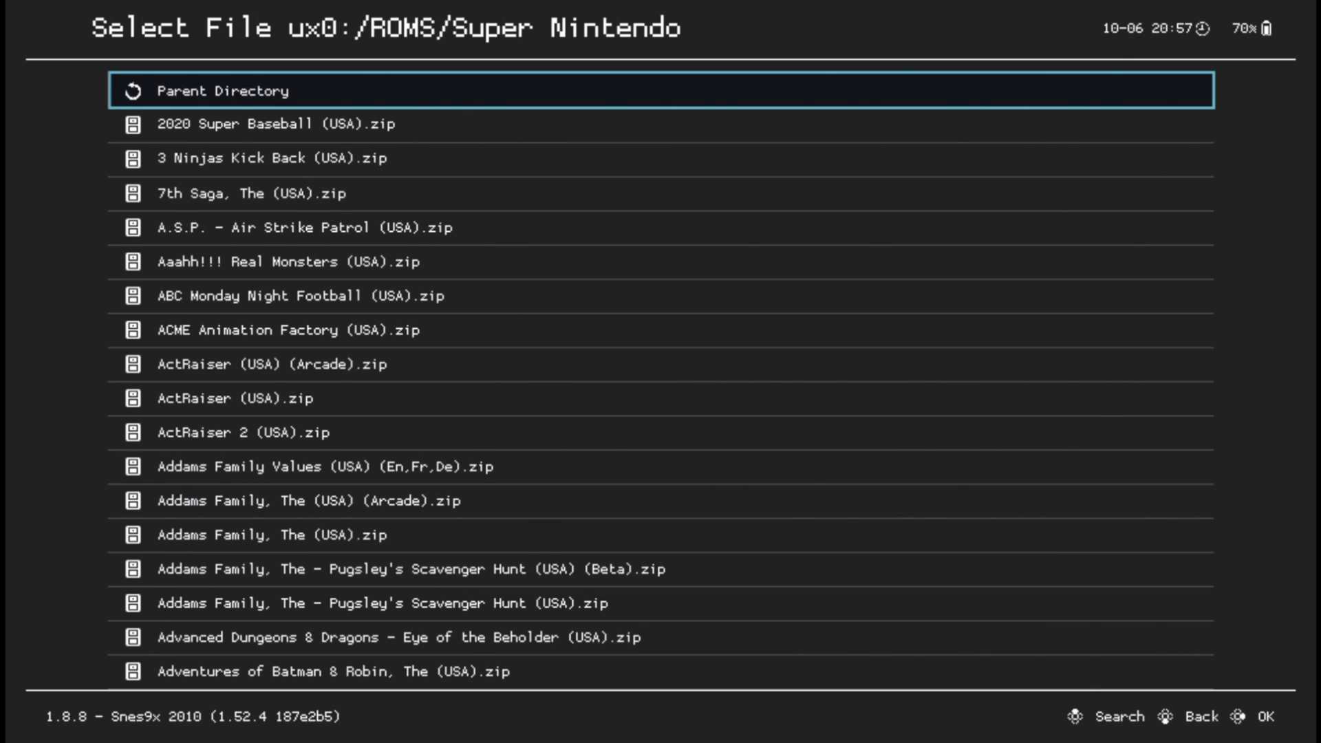
Choose Super Mario World (USA).zip from the Super Nintendo folder and load it as an archive
key("Up")
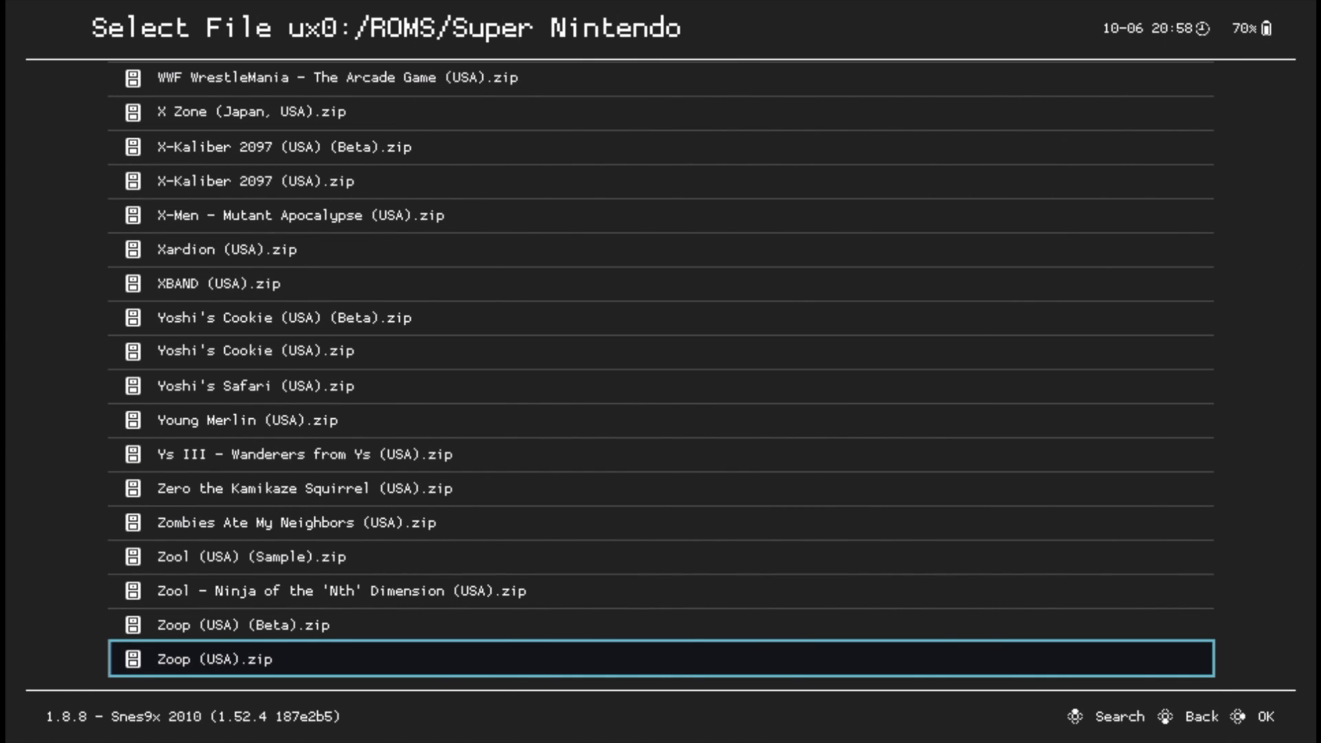
key("Page_Up")
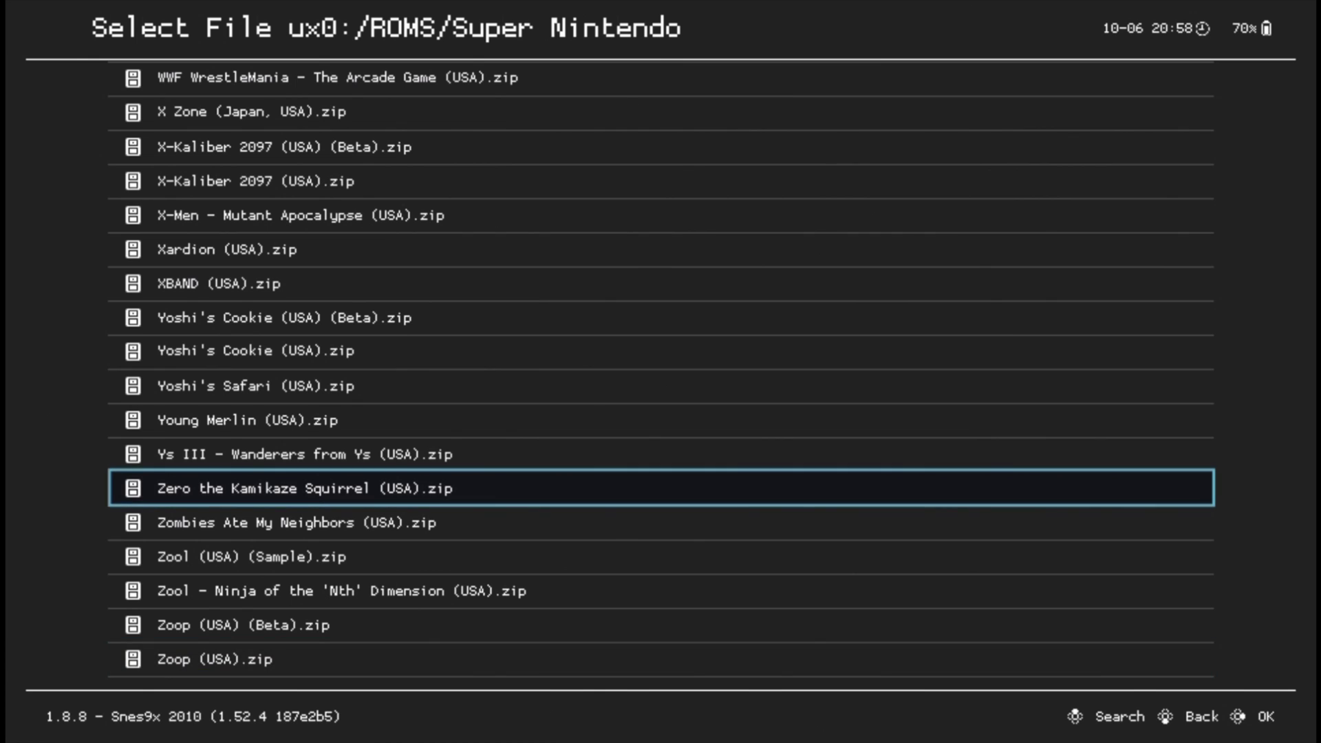
key("Page_Up")
key("Up")
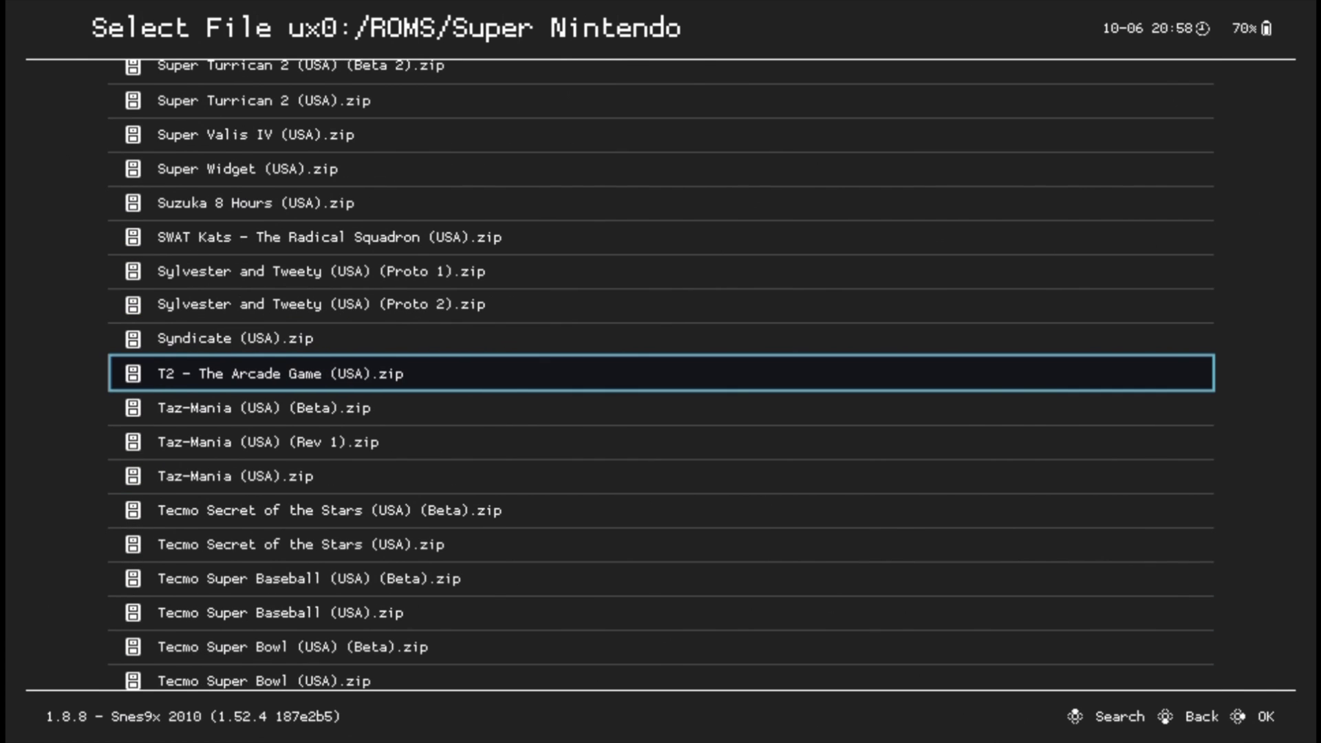
key("Up")
key("Up")
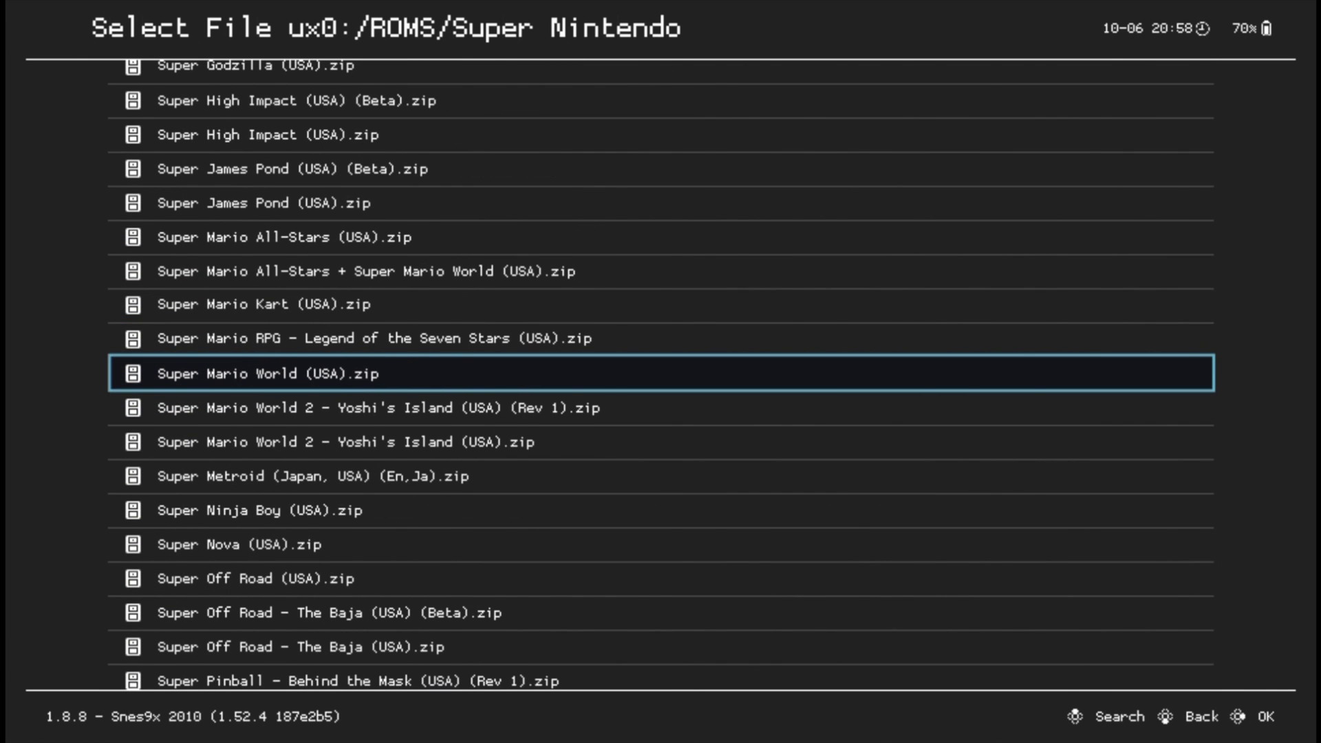
key("Return")
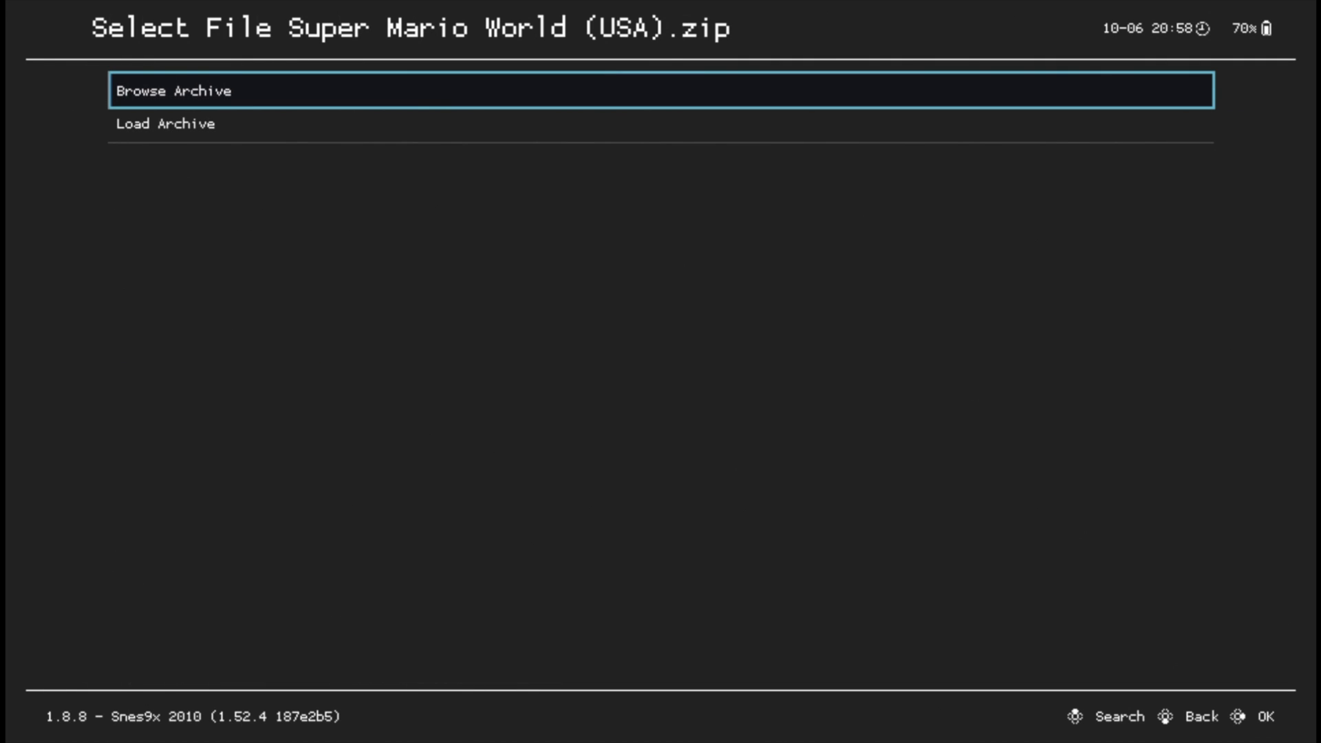
key("Down")
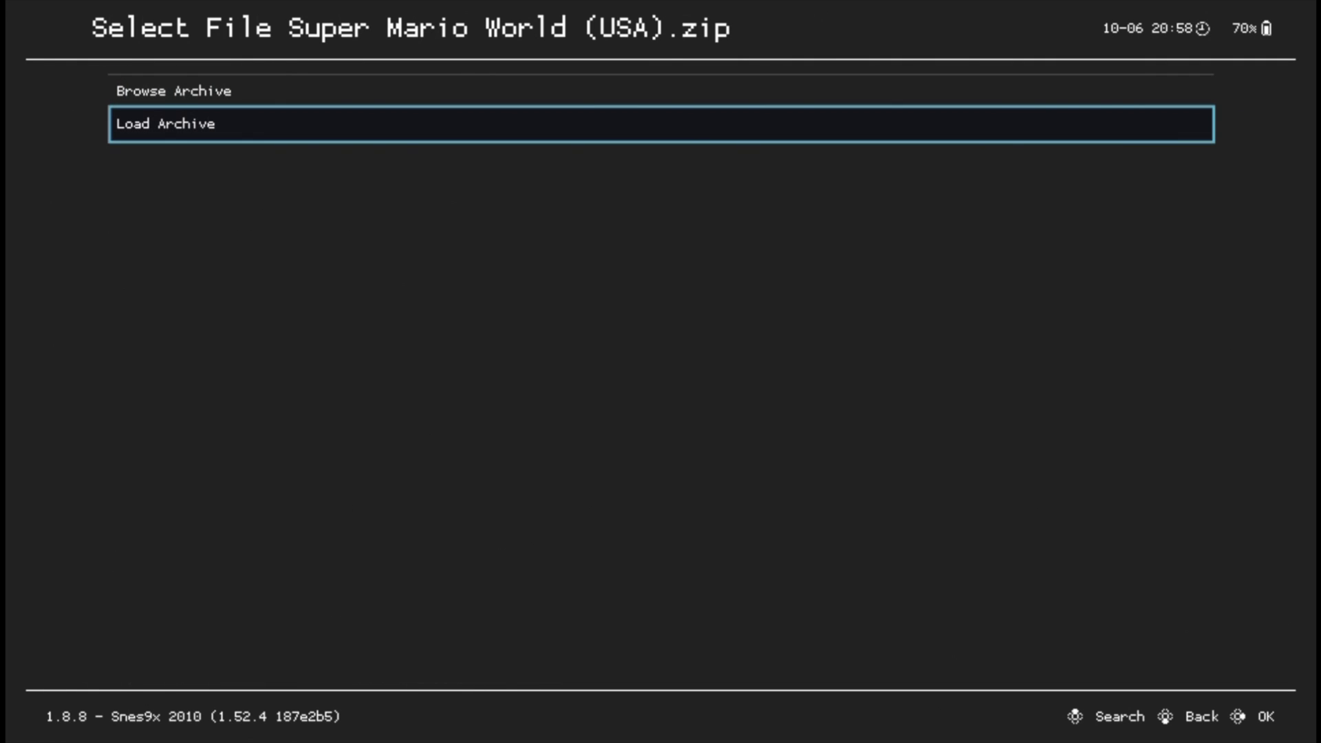
key("Return")
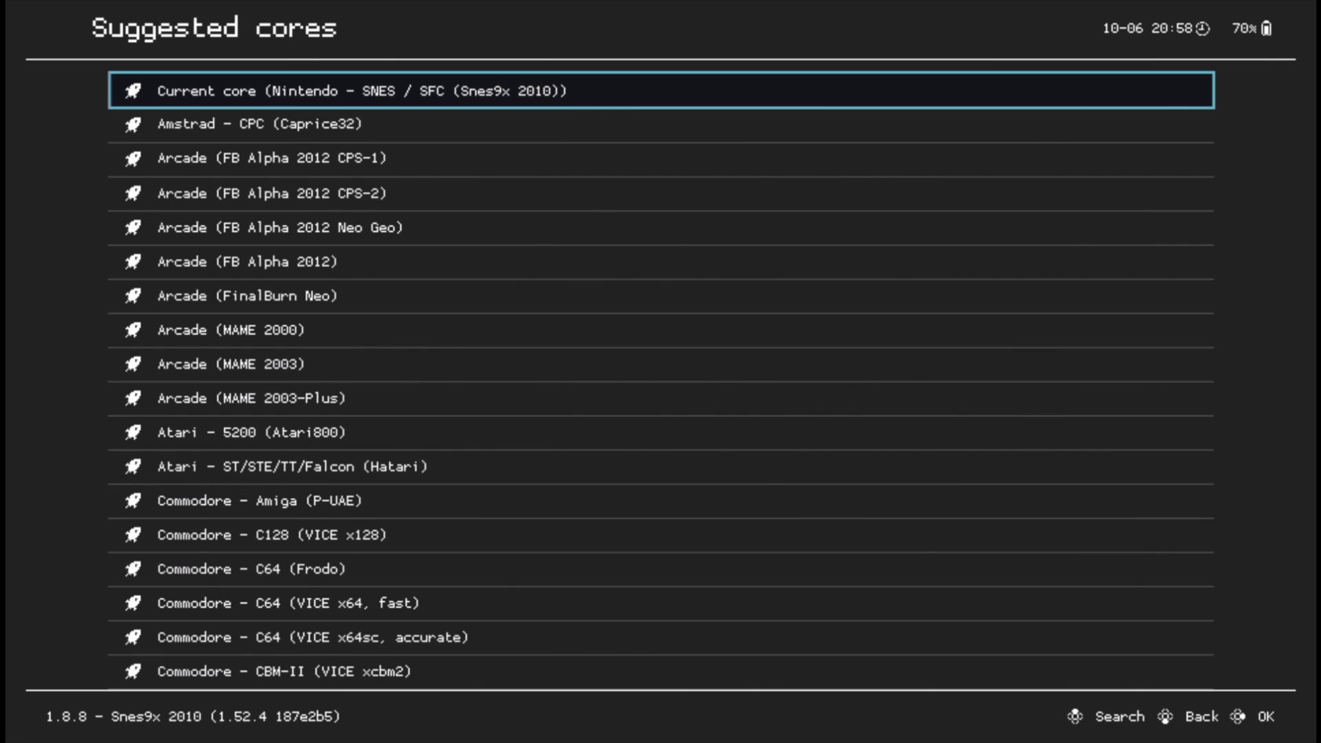